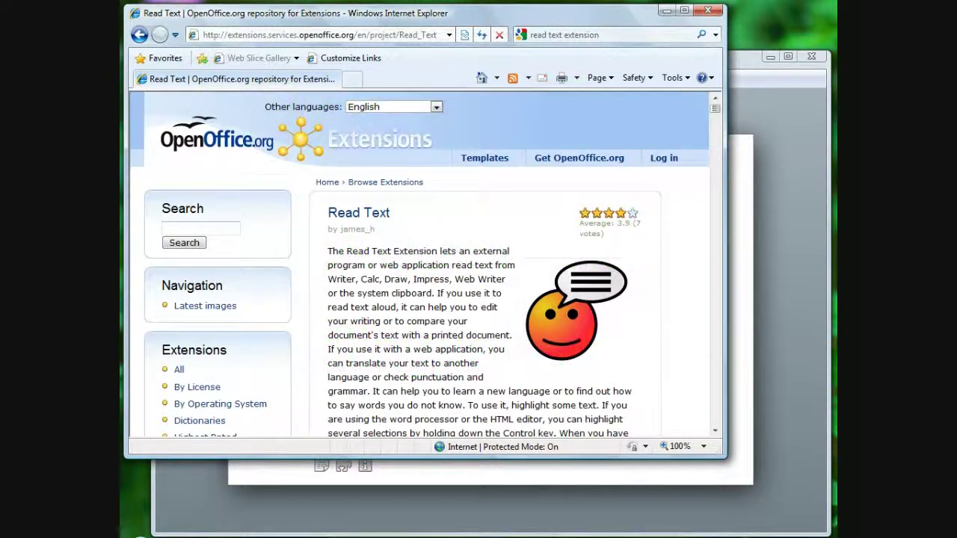
# Get the Read Text 0.5.0 extension from its repository page, permit the blocked download, and open the file in OpenOffice.org.
pyautogui.scroll(-15, 427, 262)
pyautogui.scroll(-5, 426, 262)
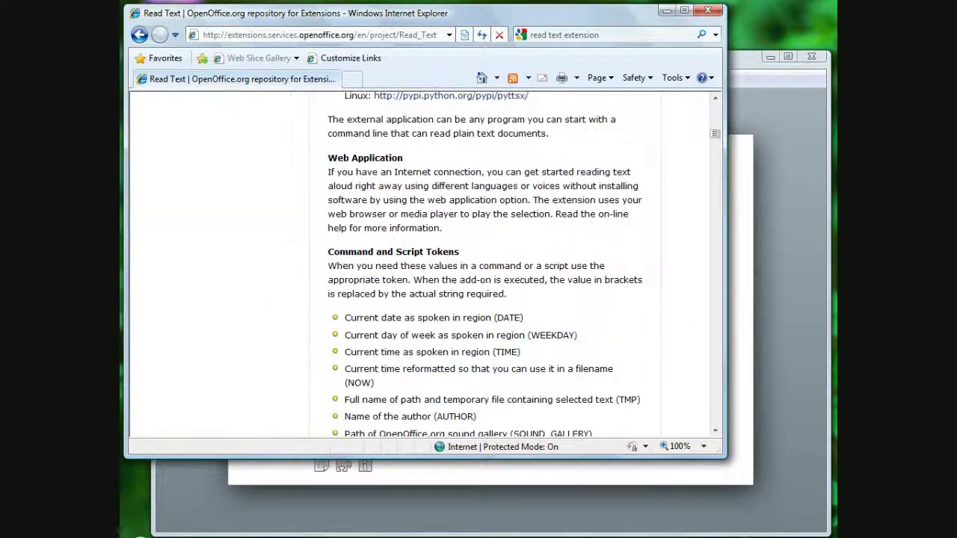
pyautogui.scroll(-10, 426, 262)
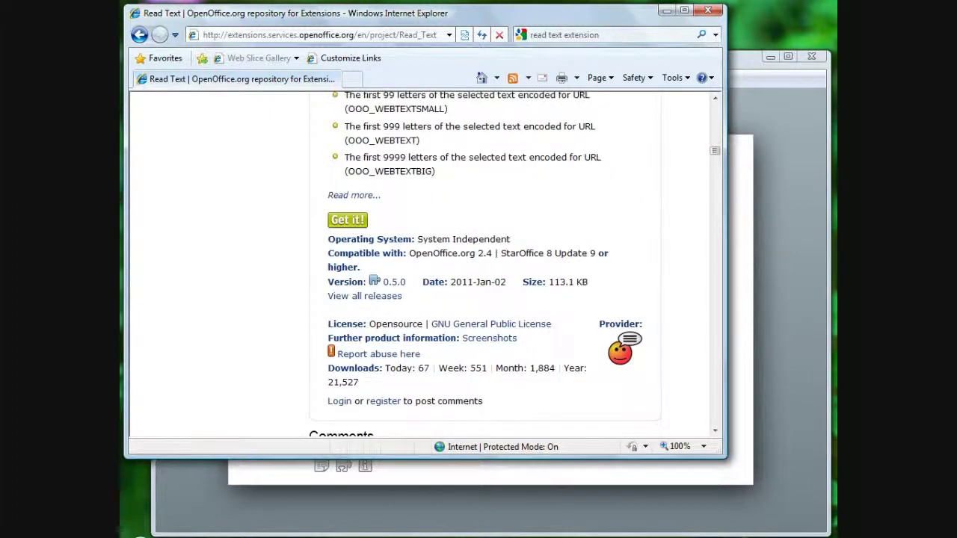
pyautogui.click(347, 220)
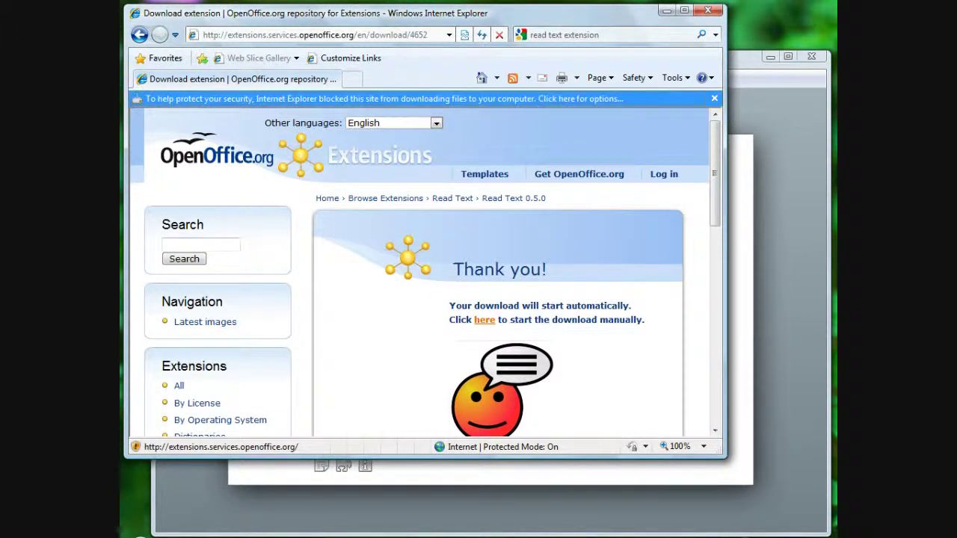
pyautogui.click(458, 99)
pyautogui.click(508, 106)
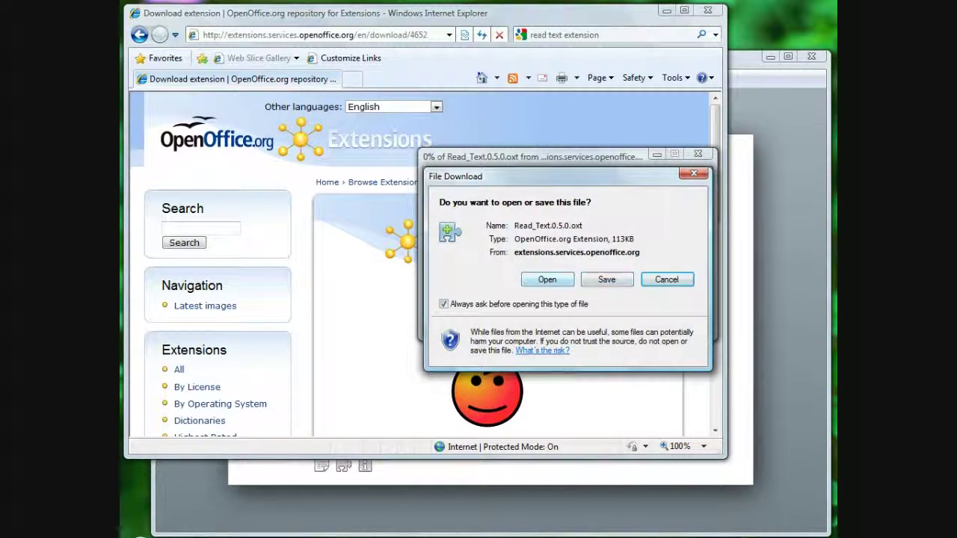
pyautogui.click(547, 279)
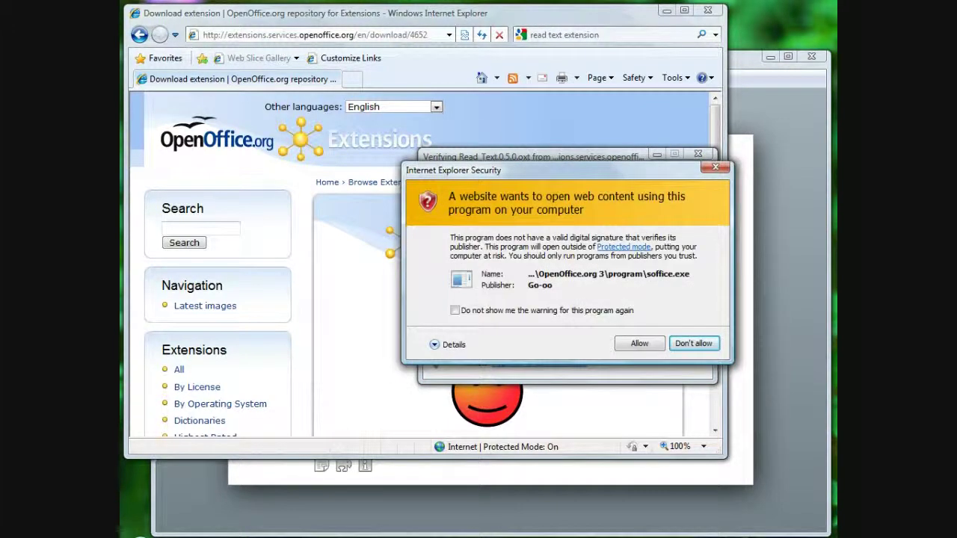
pyautogui.press('Left')
pyautogui.press('Return')
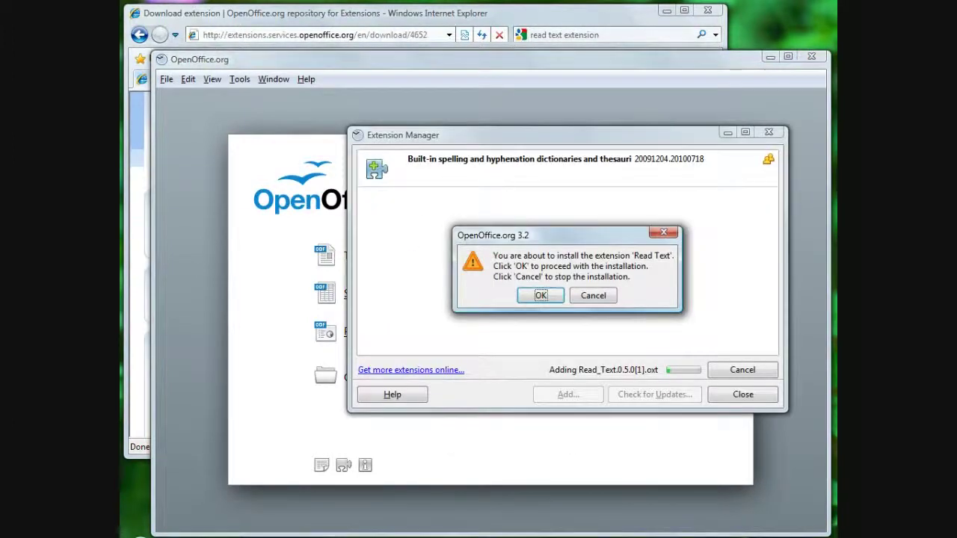
# Install the Read Text extension, accepting its full license agreement, and close the Extension Manager.
pyautogui.press('Return')
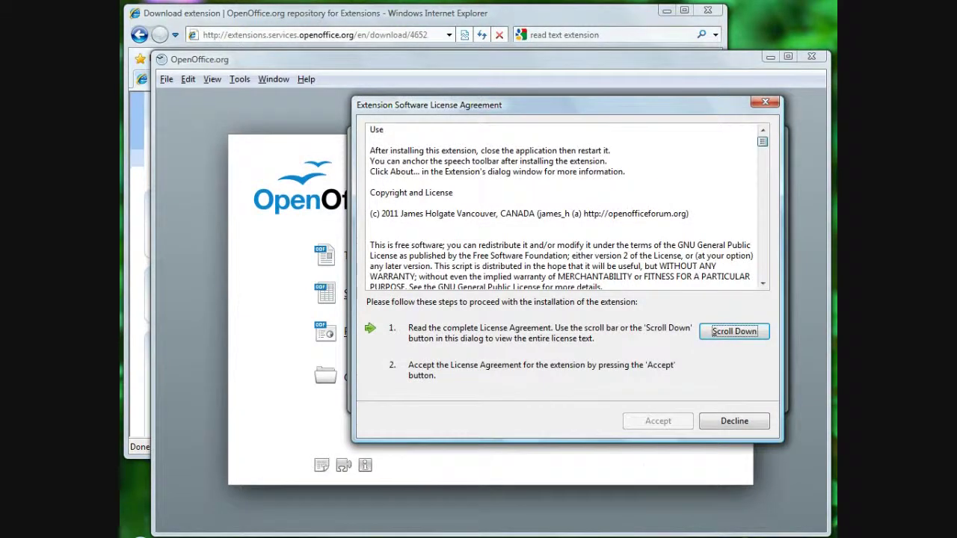
pyautogui.moveTo(763, 141); pyautogui.dragTo(763, 272)
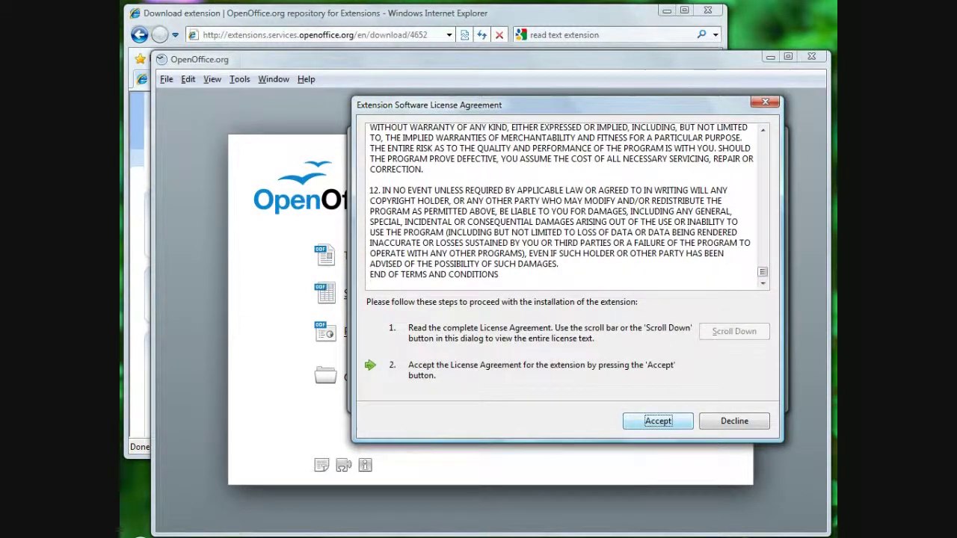
pyautogui.press('Return')
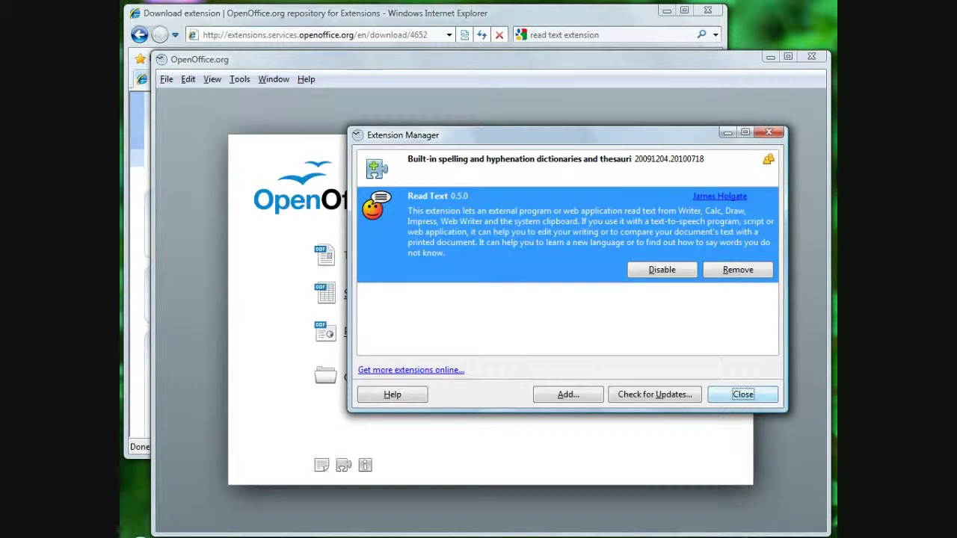
pyautogui.press('Return')
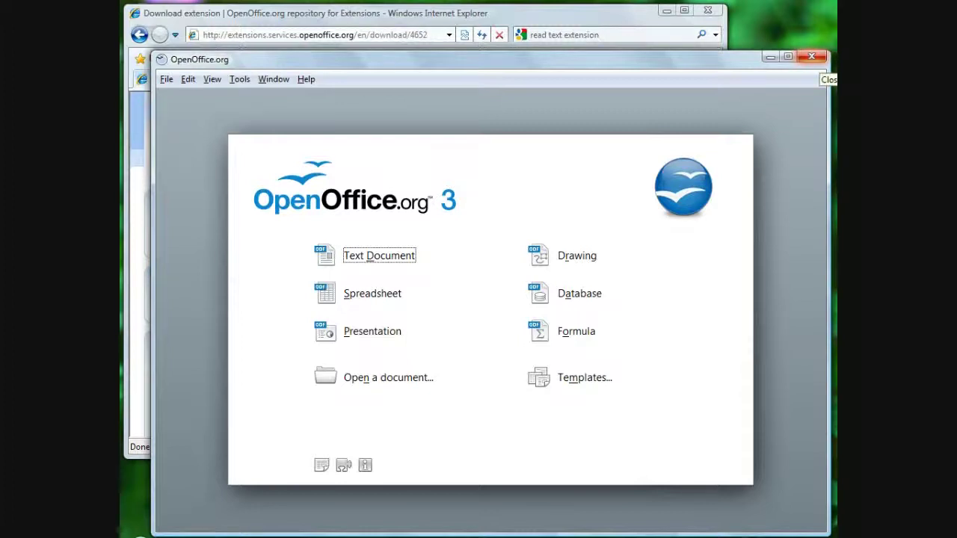
# Restart OpenOffice.org and create a new text document.
pyautogui.click(812, 56)
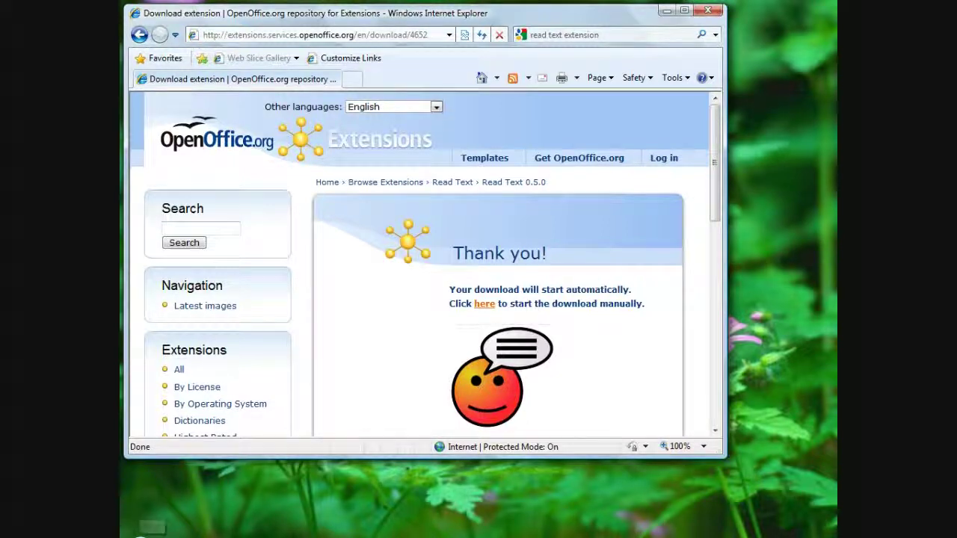
pyautogui.click(149, 533)
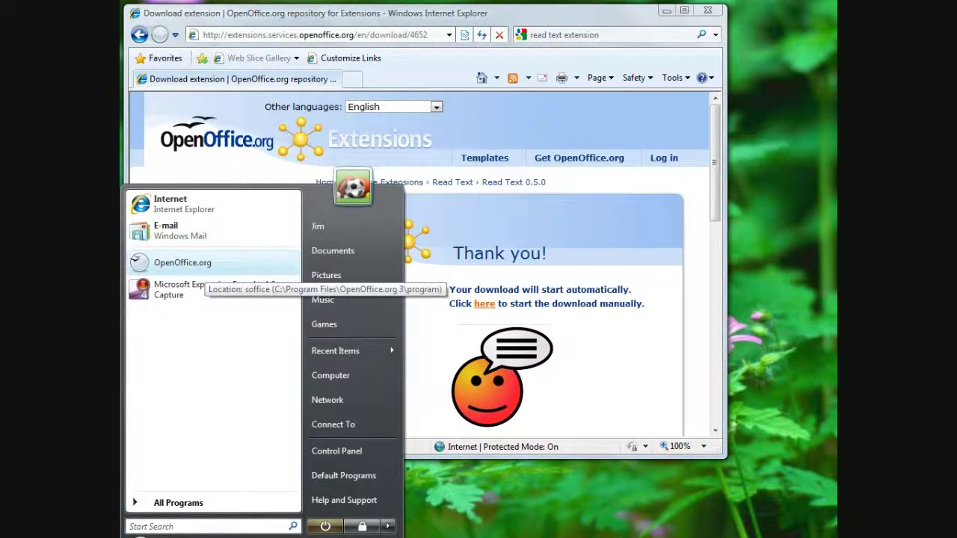
pyautogui.click(182, 263)
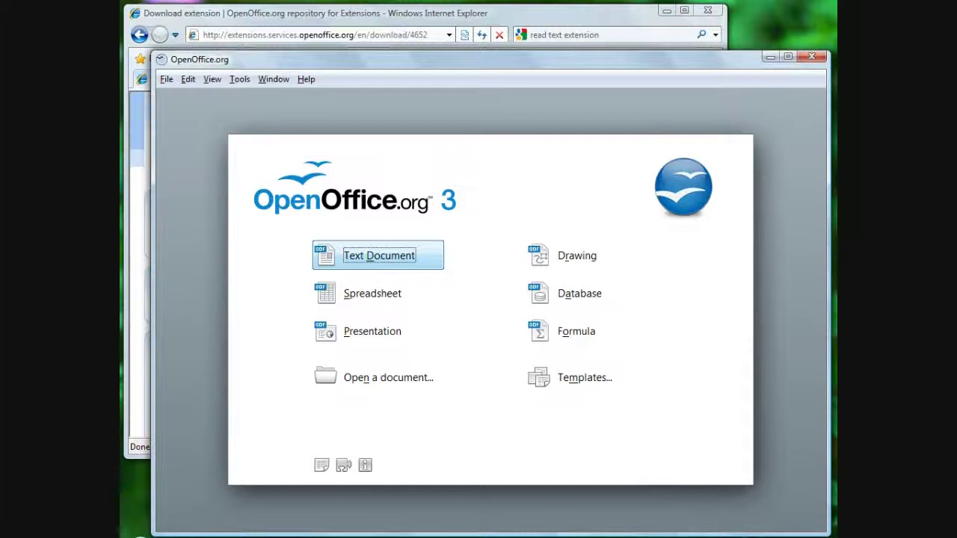
pyautogui.click(379, 255)
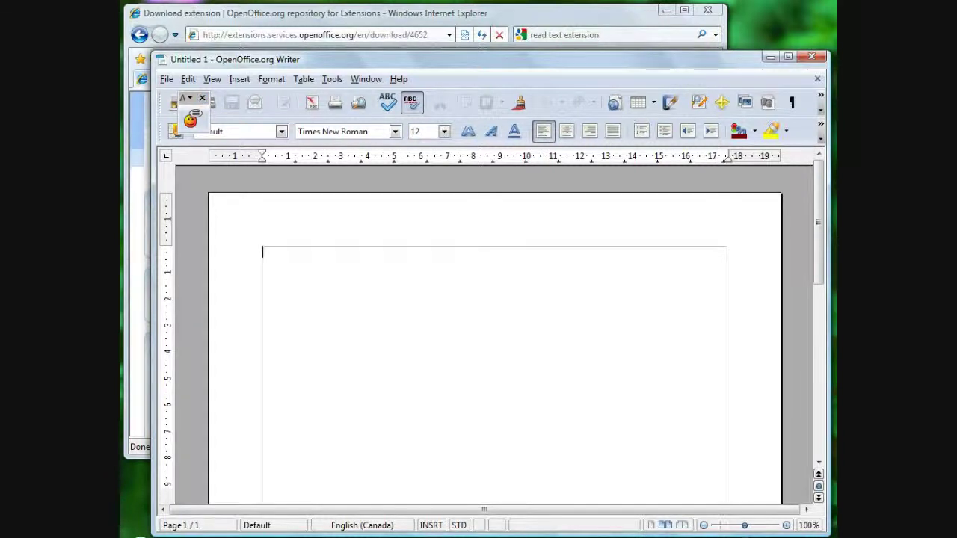
# Write "Welcome to Read Text Extension" as the first line of the document.
pyautogui.write('We')
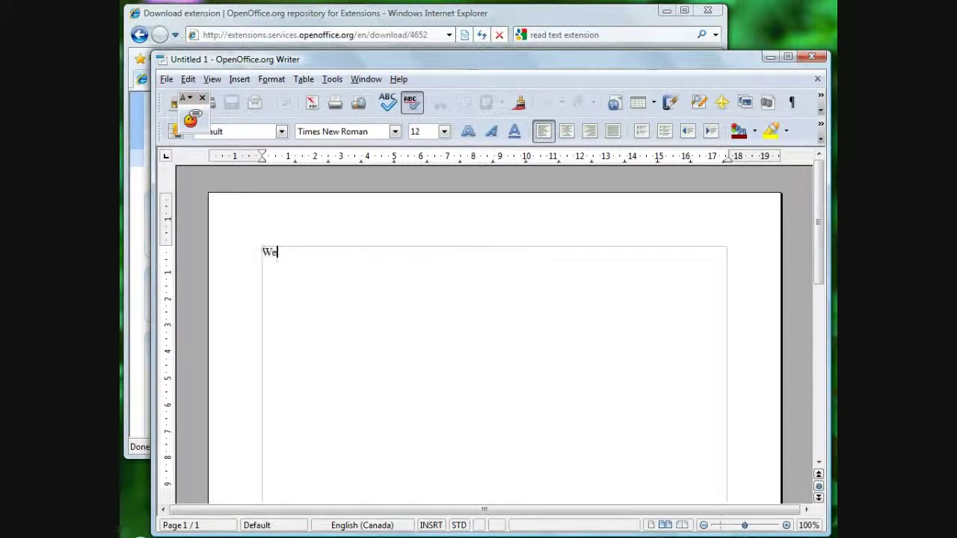
pyautogui.write('lcome to Read Te')
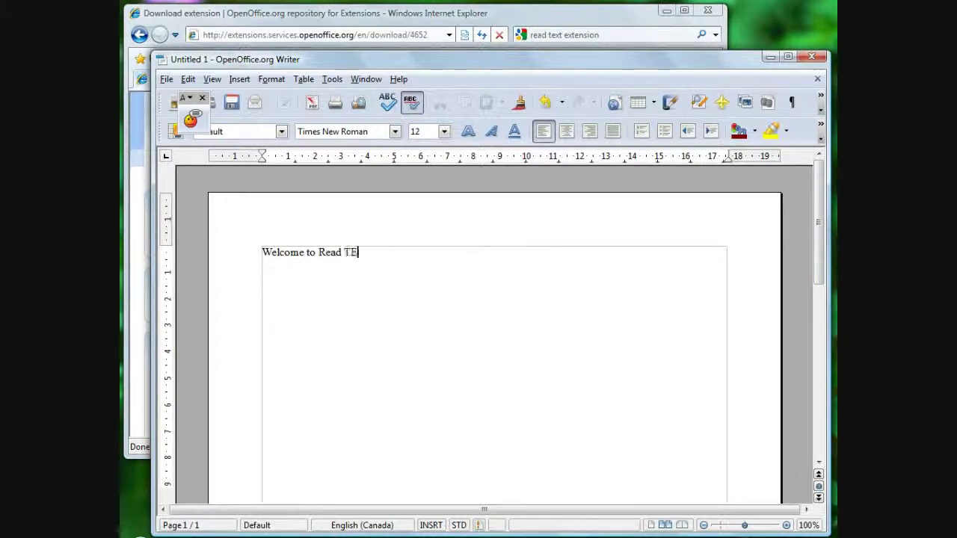
pyautogui.write('xt ')
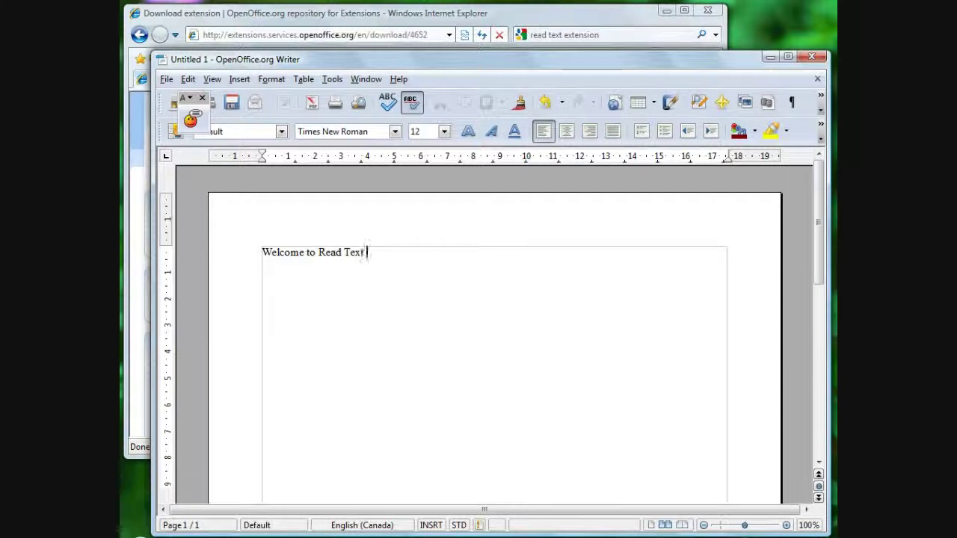
pyautogui.write('Extension')
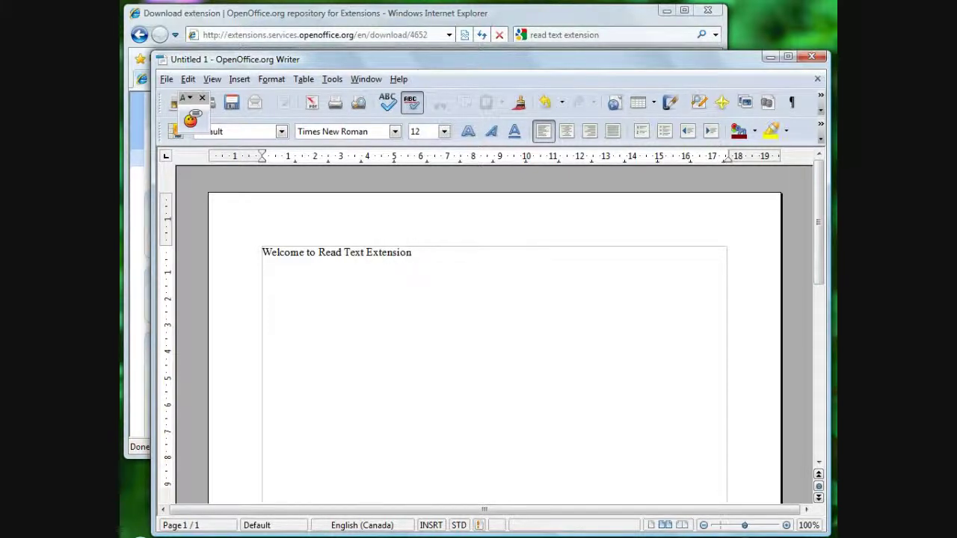
# Read the whole document text aloud with the Read Text extension, using the default external program settings.
pyautogui.hotkey('ctrl', 'a')
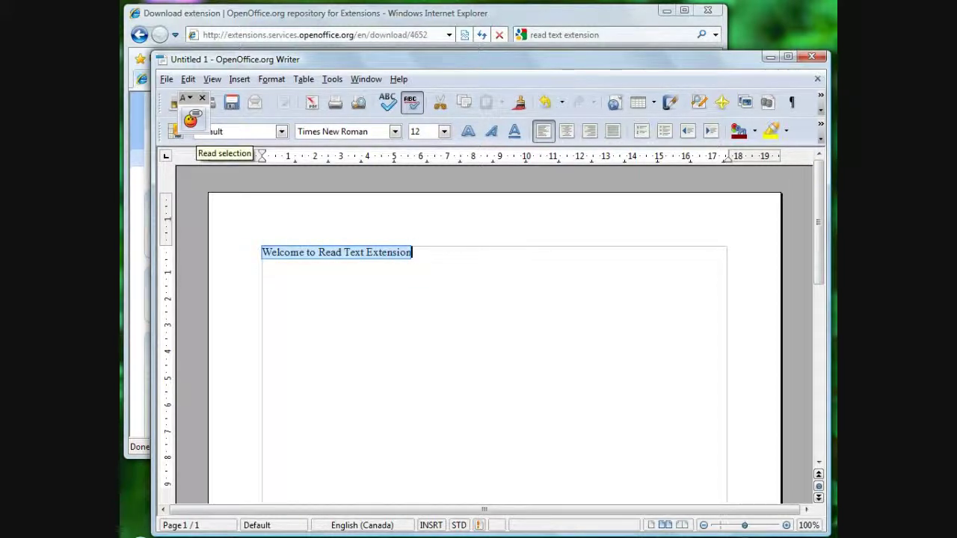
pyautogui.click(193, 118)
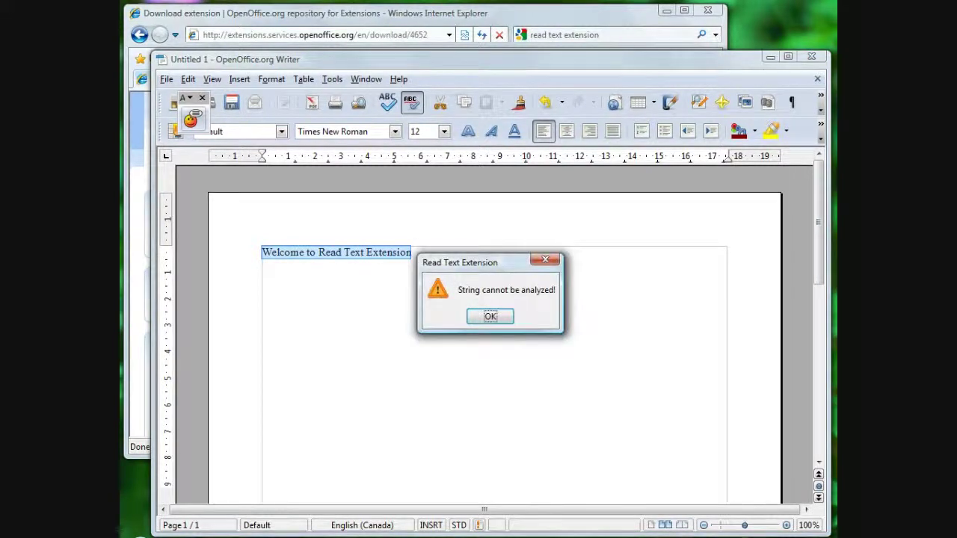
pyautogui.press('Return')
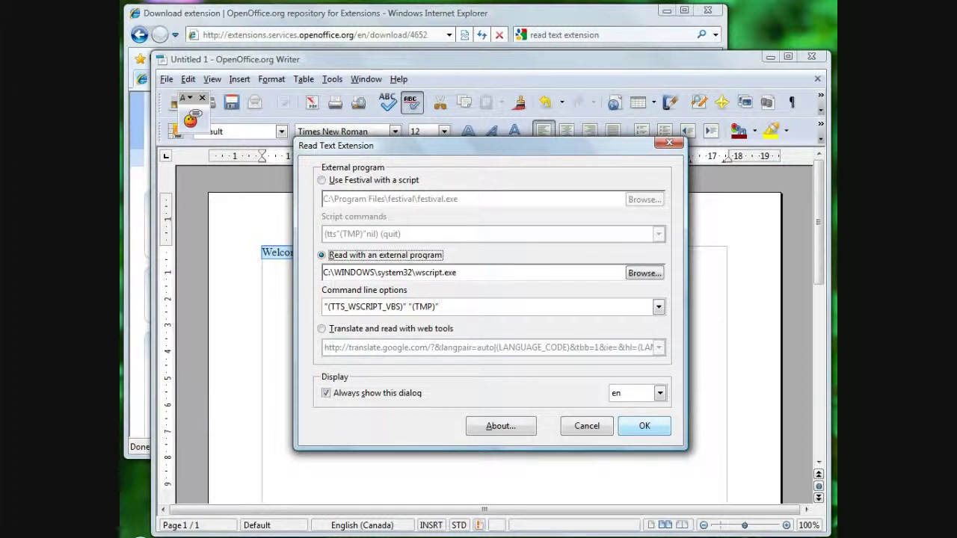
pyautogui.press('Return')
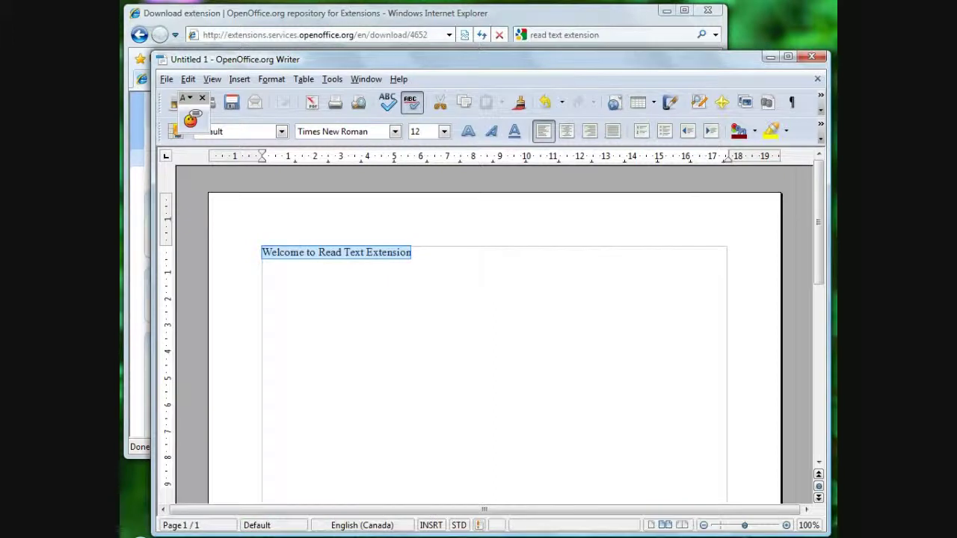
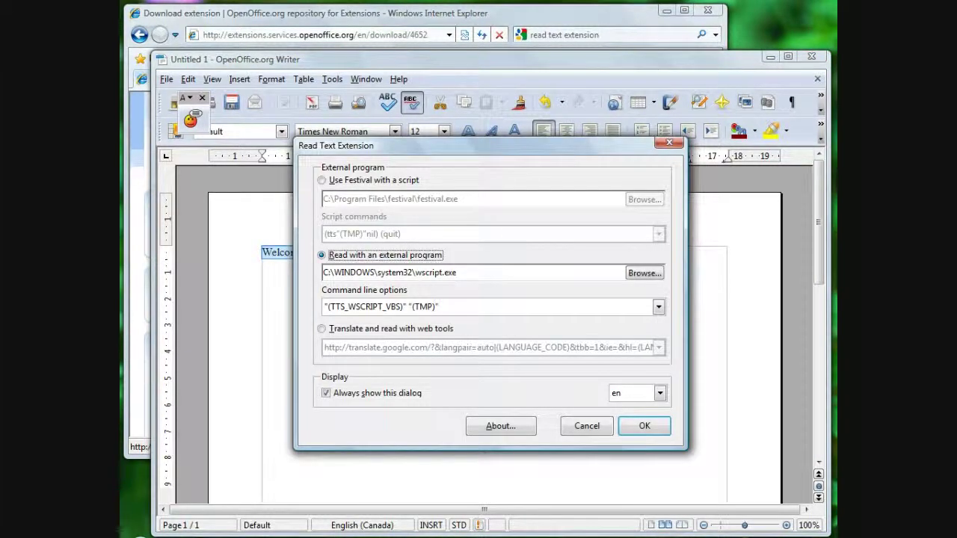
# Set the external program's command line options to "(TTS_WSCRIPT_VBS)" /language:"(SELECTION_LANGUAGE_CODE)" "(TMP)" and read the selected welcome line aloud.
pyautogui.click(658, 307)
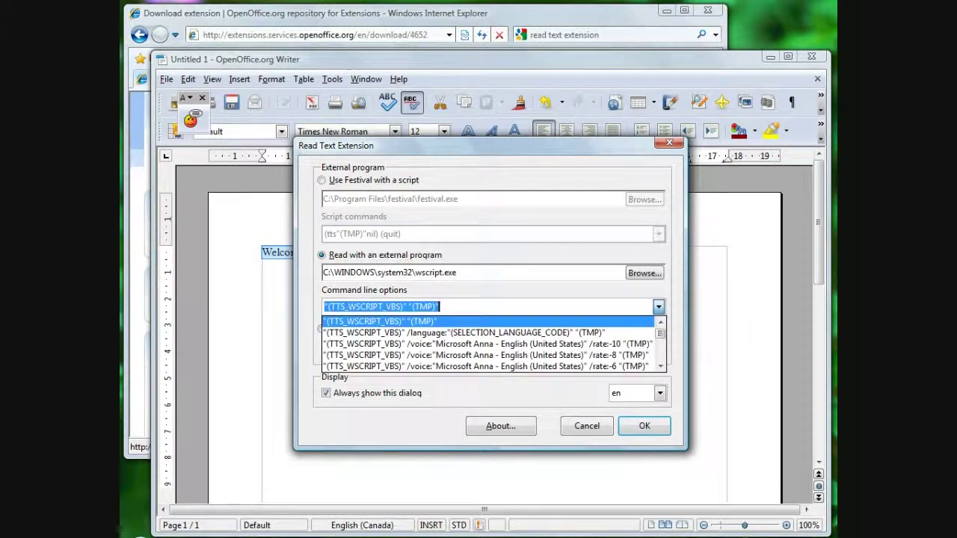
pyautogui.press('Down')
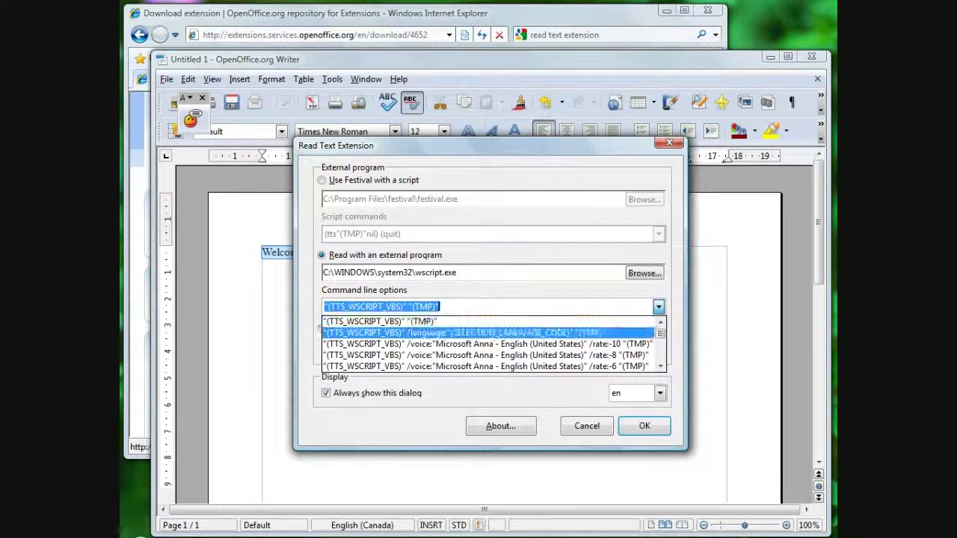
pyautogui.press('Return')
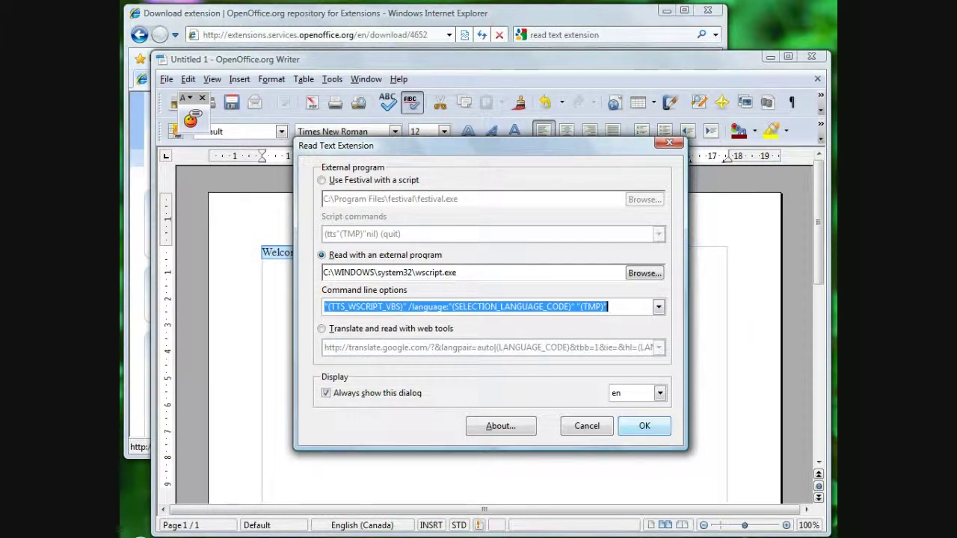
pyautogui.press('Return')
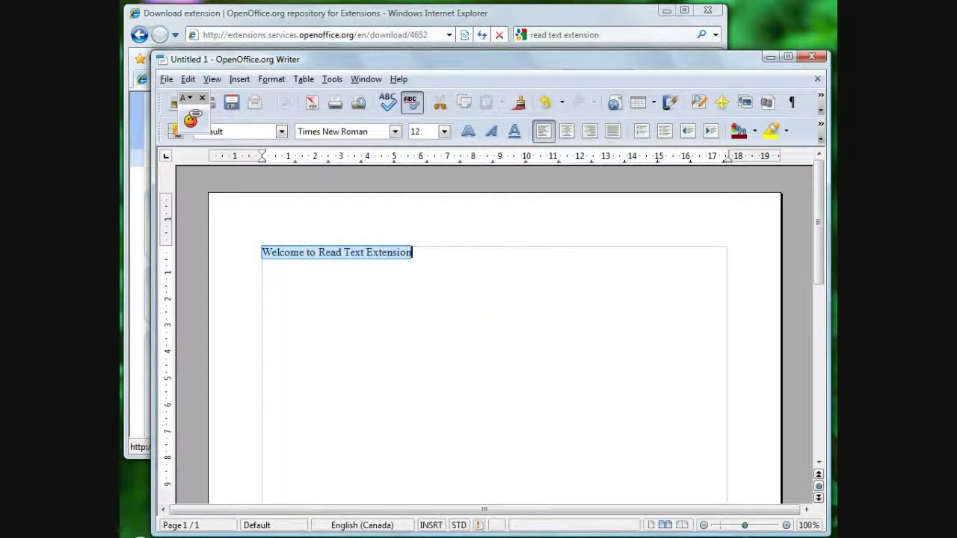
# Add the text "Bienvenue!" below the welcome line, leaving a blank line between them.
pyautogui.click(412, 252)
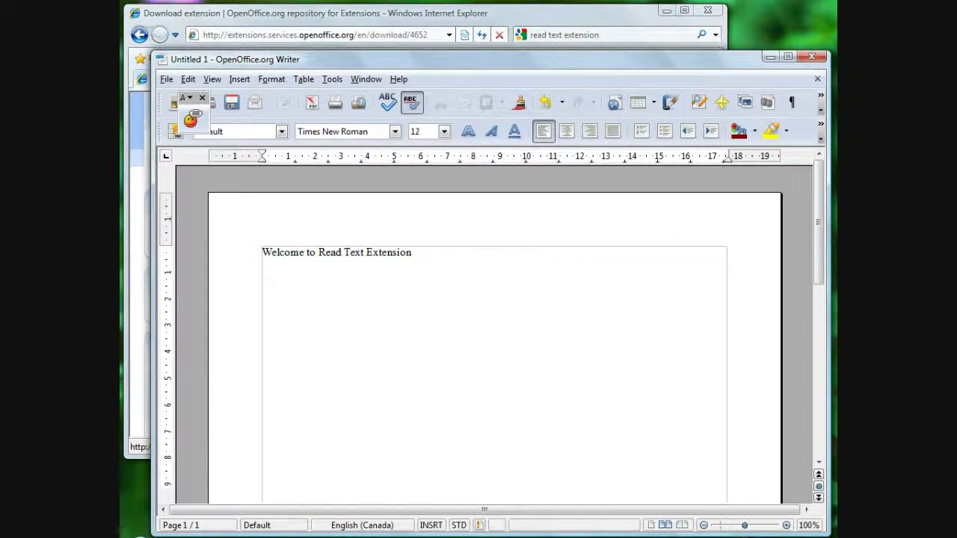
pyautogui.press('Return')
pyautogui.write('Bienvenue!')
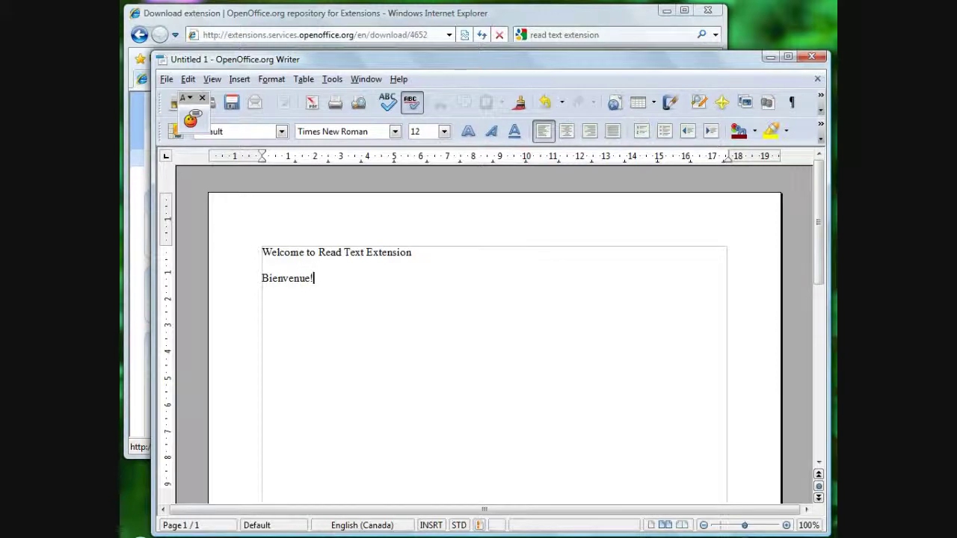
# Set the language of the word "Bienvenue!" to French (France) in its character formatting.
pyautogui.hotkey('shift', 'Home')
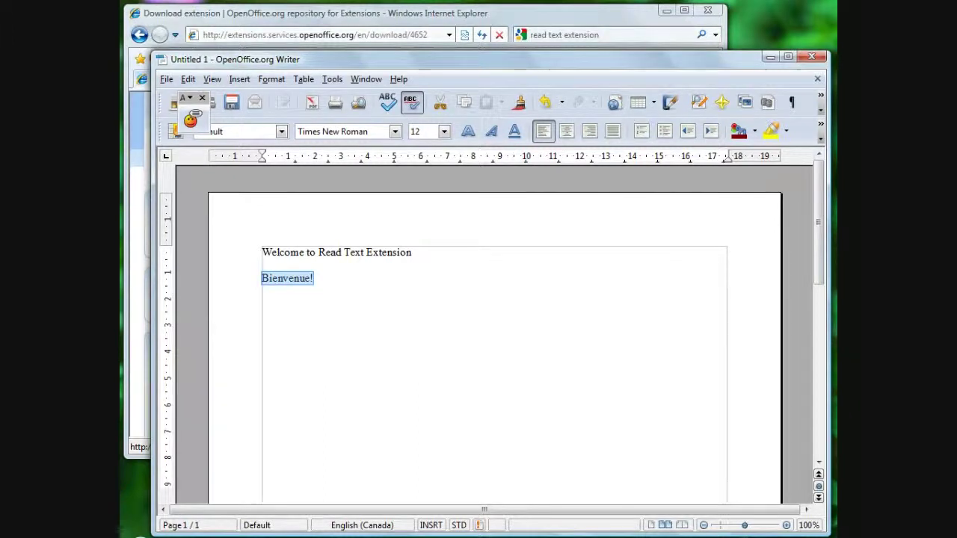
pyautogui.click(391, 525)
pyautogui.moveTo(458, 515)
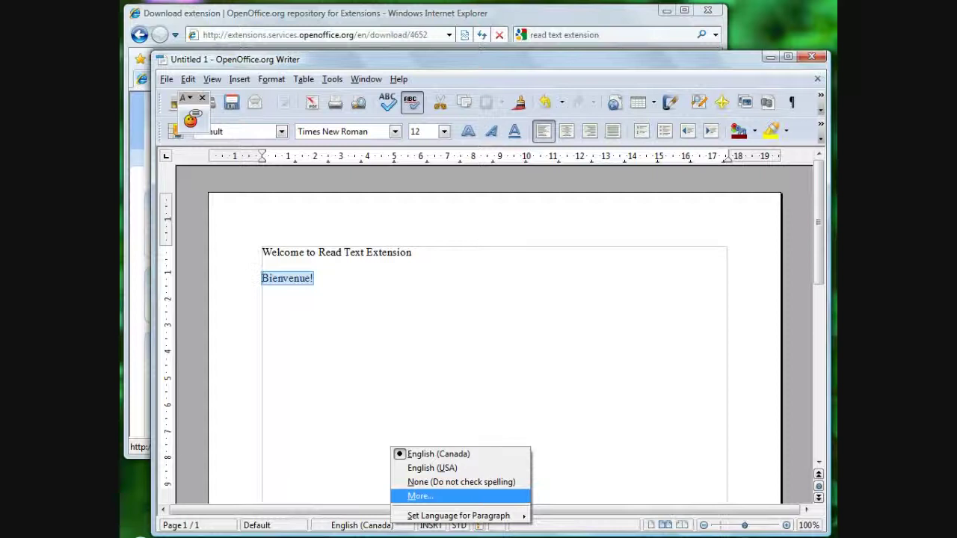
pyautogui.click(421, 496)
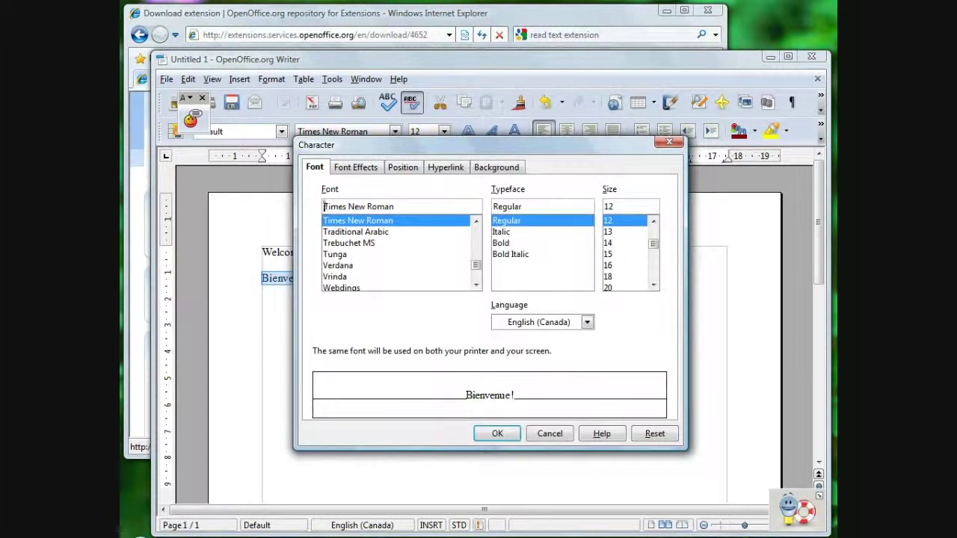
pyautogui.click(587, 323)
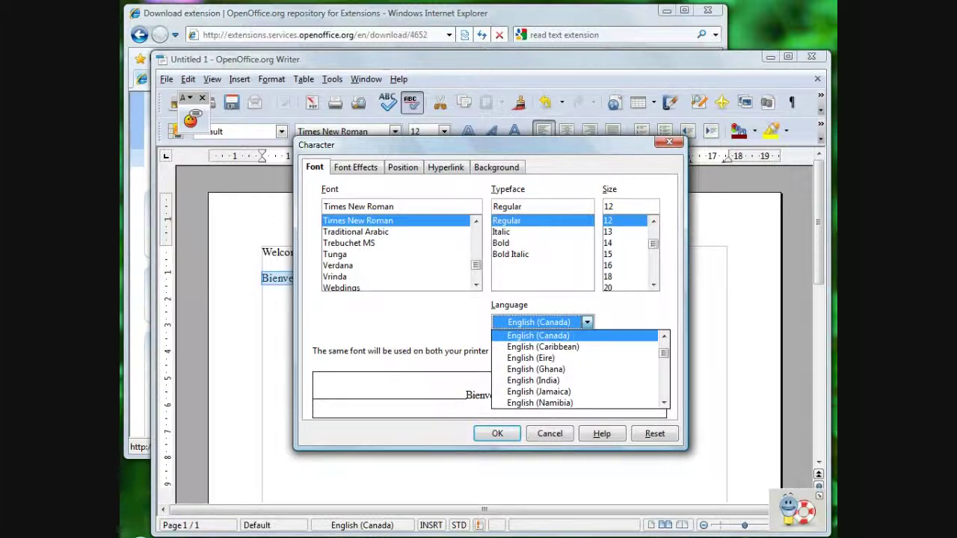
pyautogui.press('Down')
pyautogui.press('Down')
pyautogui.scroll(-6, 580, 370)
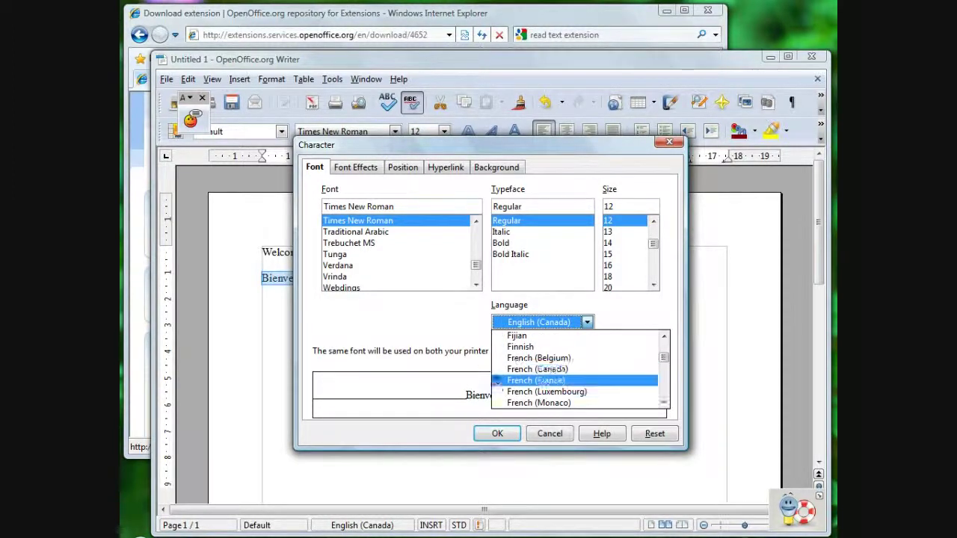
pyautogui.click(535, 380)
pyautogui.click(497, 434)
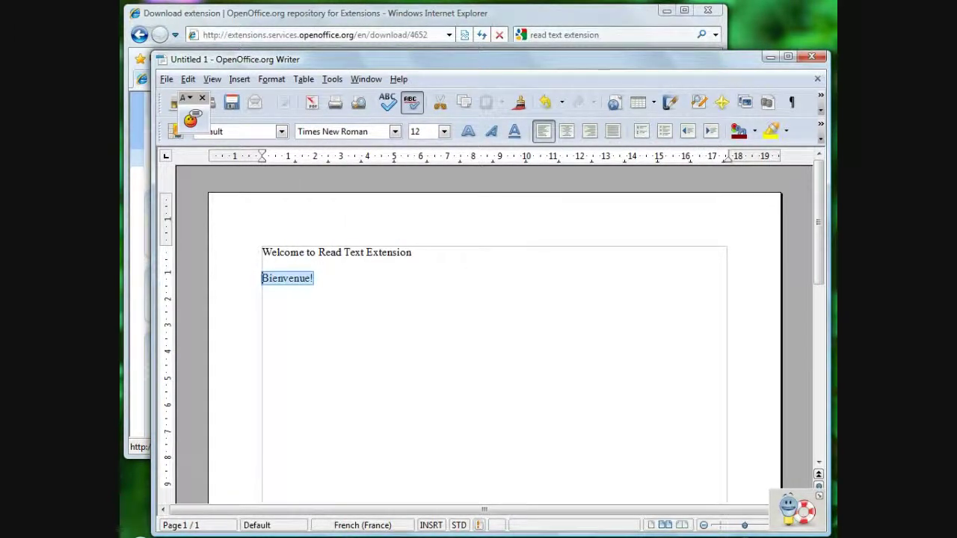
# Read the word "Bienvenue!" aloud with the Read Text extension, keeping the current external program settings.
pyautogui.click(313, 278)
pyautogui.tripleClick(305, 278)
pyautogui.click(191, 119)
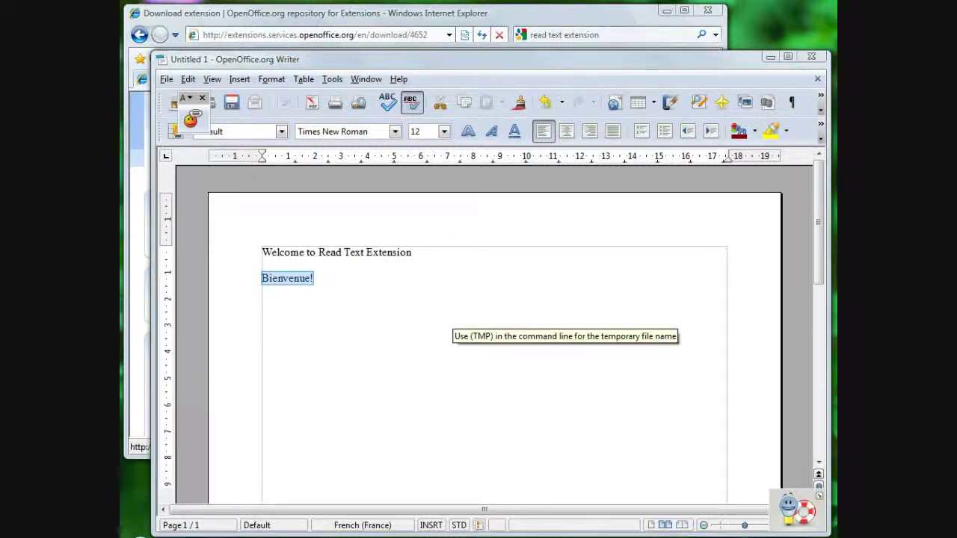
pyautogui.click(645, 426)
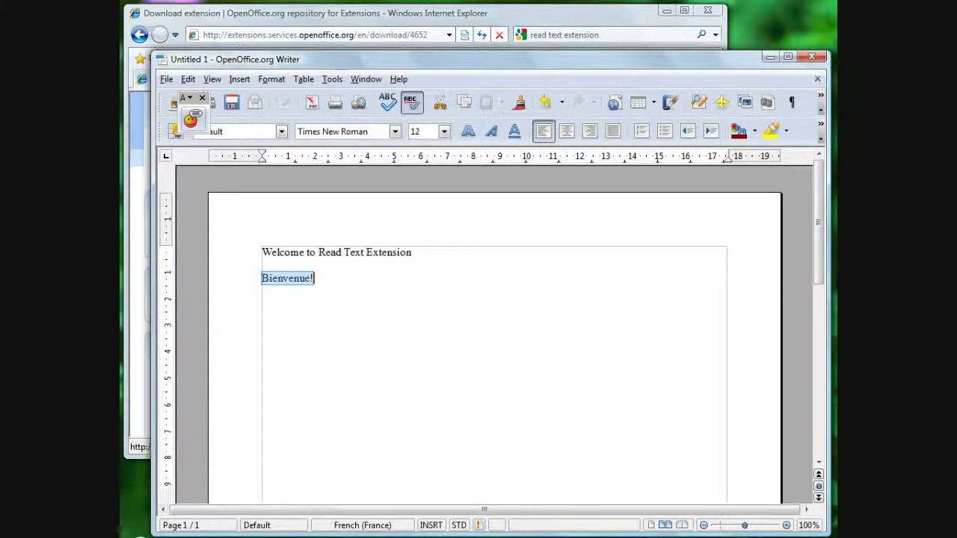
# Stop the Read Text dialog from always showing, accept the settings, and select the welcome line for reading aloud.
pyautogui.click(192, 118)
pyautogui.click(326, 393)
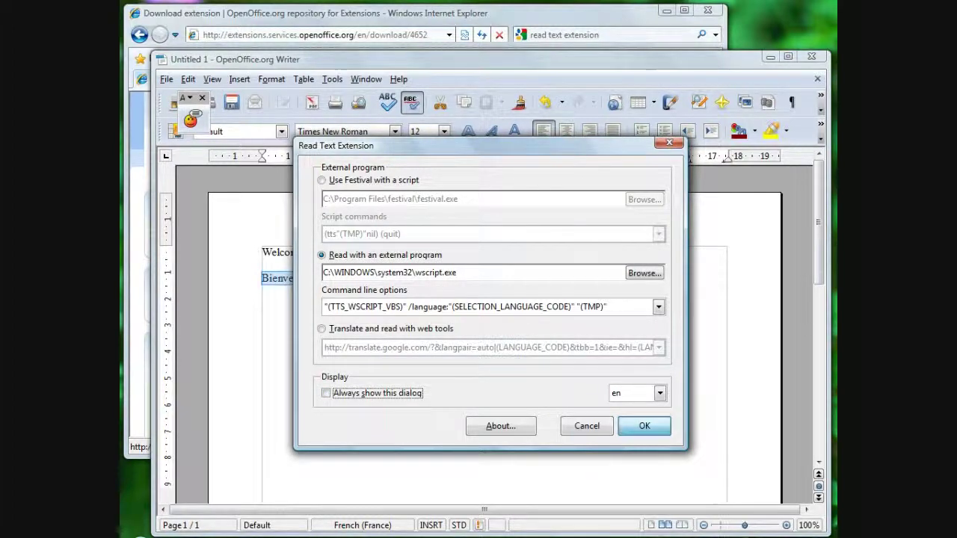
pyautogui.click(644, 425)
pyautogui.click(411, 252)
pyautogui.hotkey('shift', 'Home')
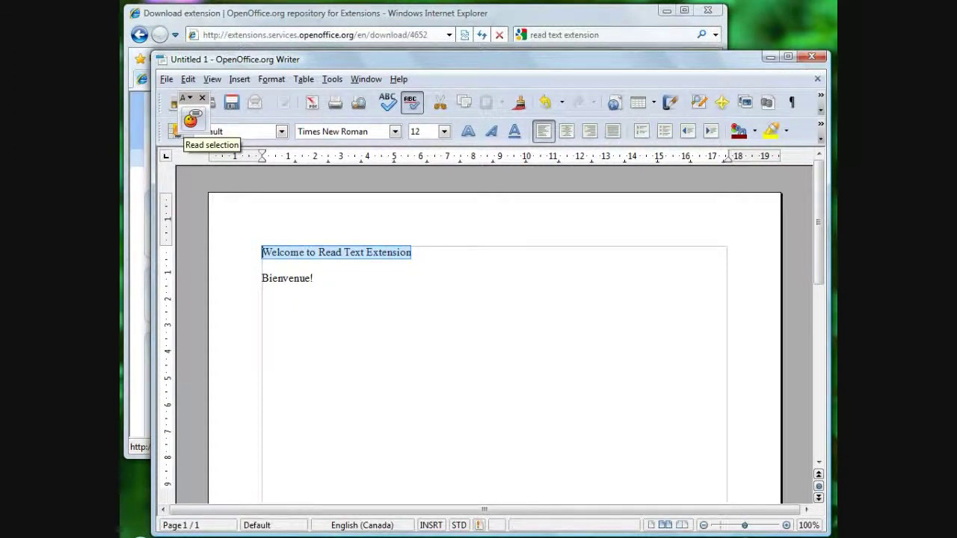
# Open the presentation "strategie" from the Downloads folder.
pyautogui.click(166, 79)
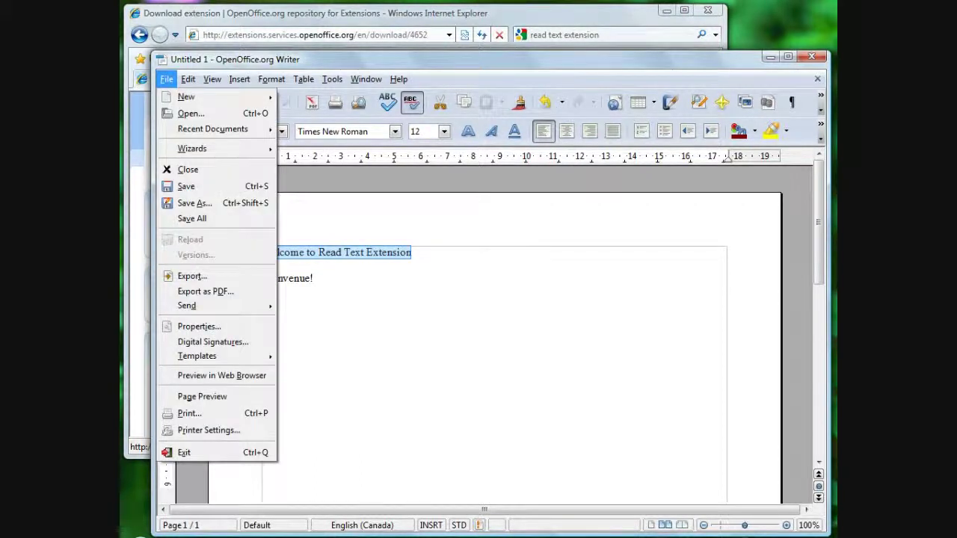
pyautogui.click(191, 112)
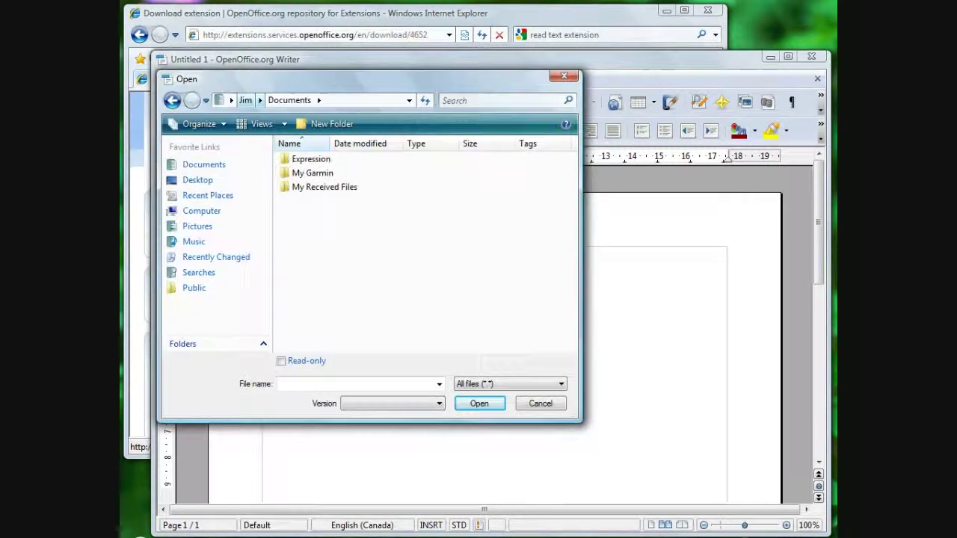
pyautogui.click(246, 100)
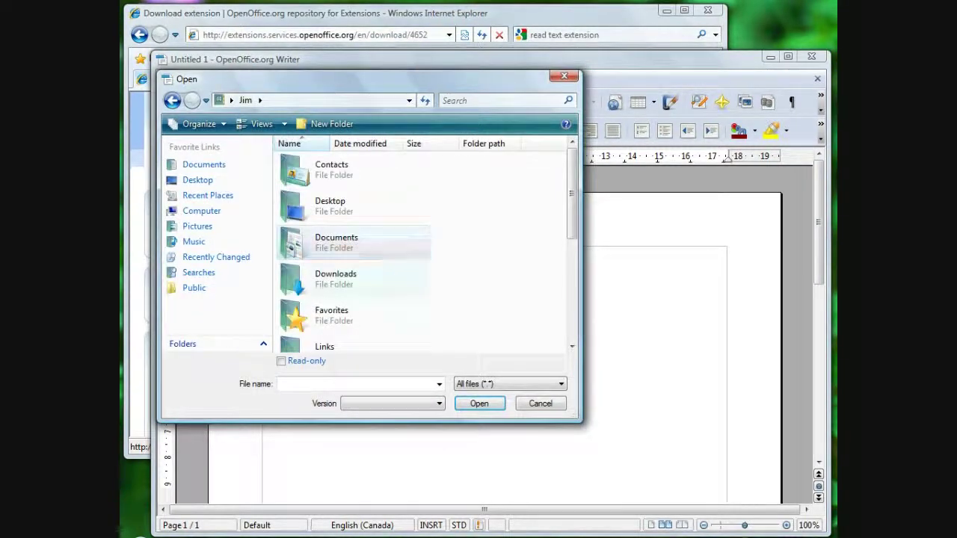
pyautogui.doubleClick(335, 279)
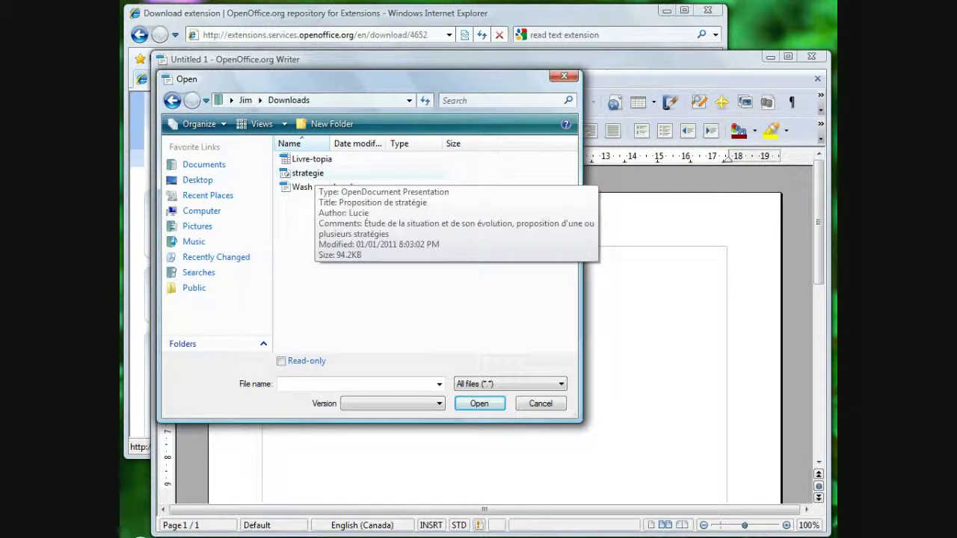
pyautogui.click(315, 173)
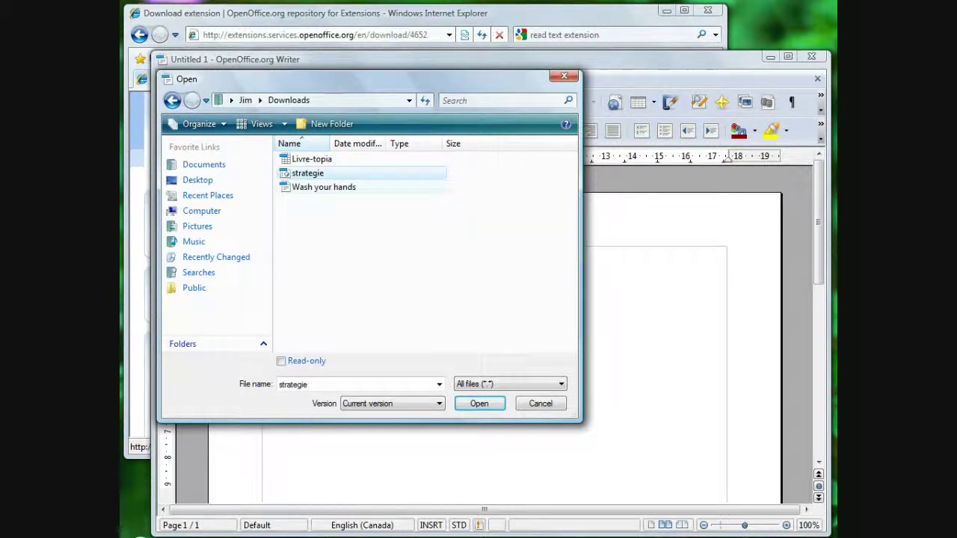
pyautogui.press('Return')
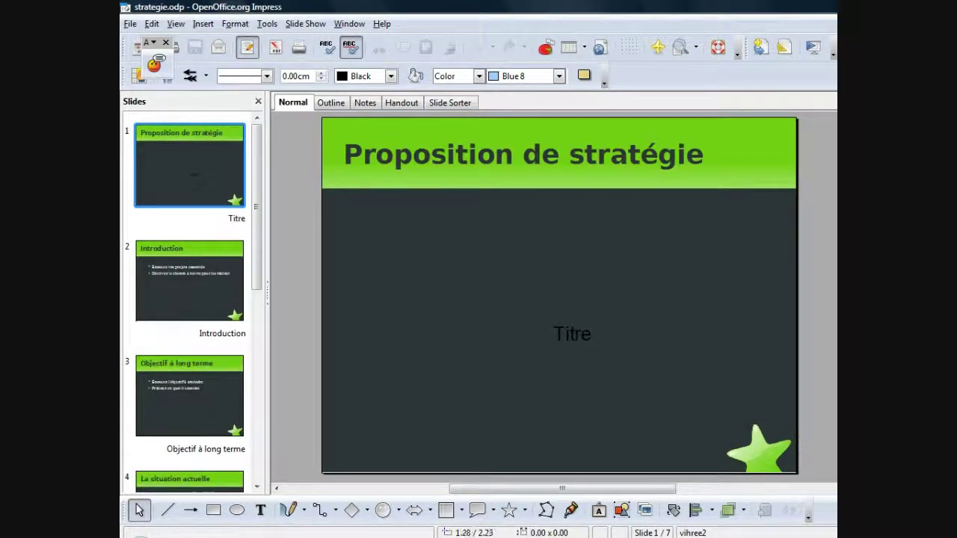
# Read the whole title "Proposition de stratégie" on the first slide aloud with the Read Text extension.
pyautogui.doubleClick(345, 155)
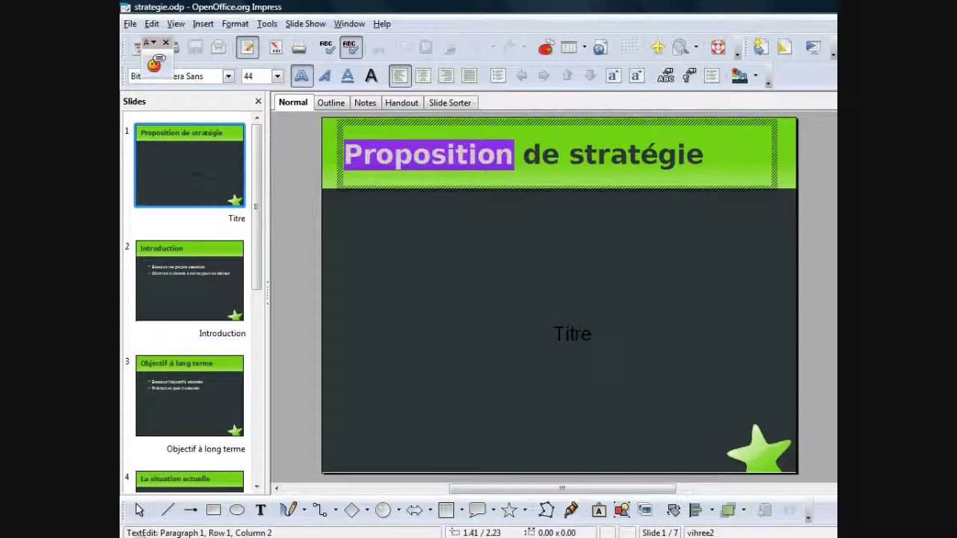
pyautogui.hotkey('shift', 'End')
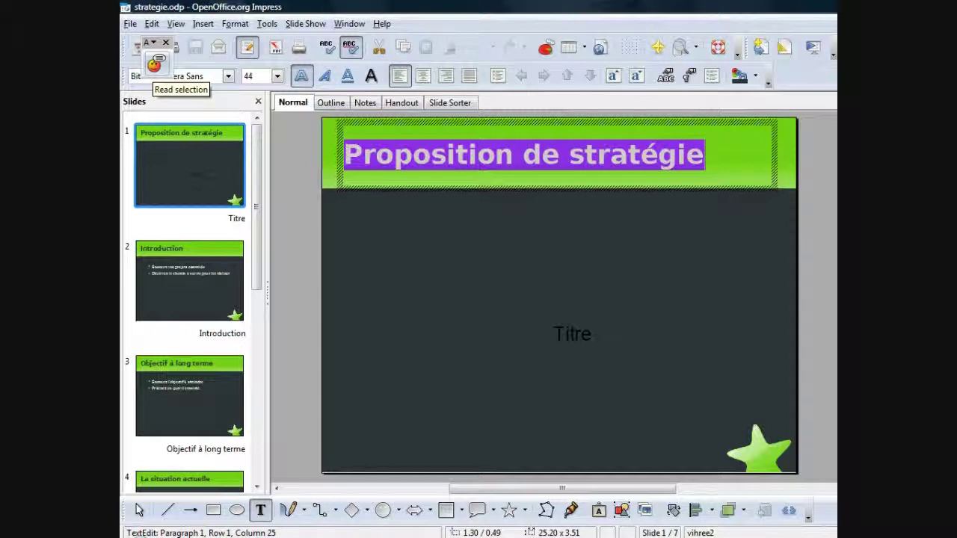
pyautogui.click(155, 65)
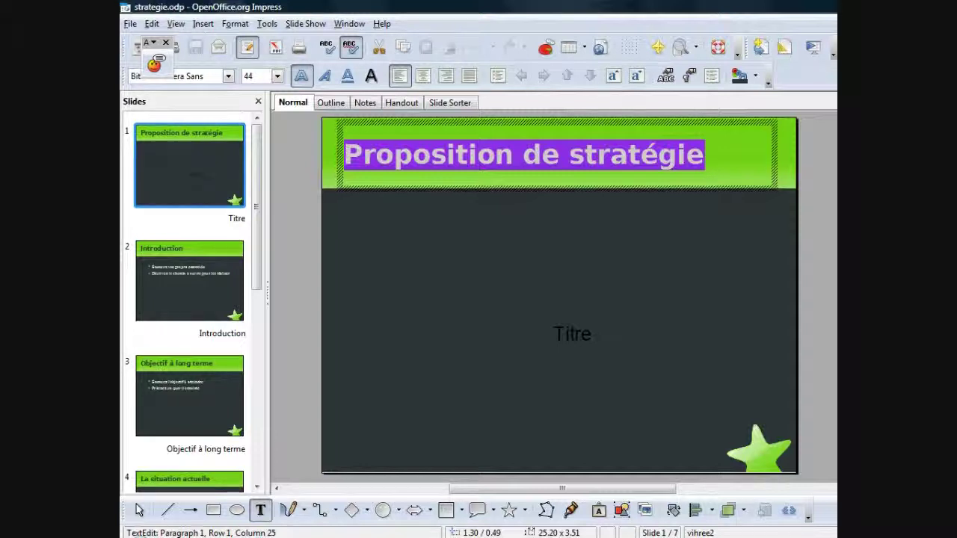
# Replace the first slide's title text with "Strategic ideas".
pyautogui.write('S')
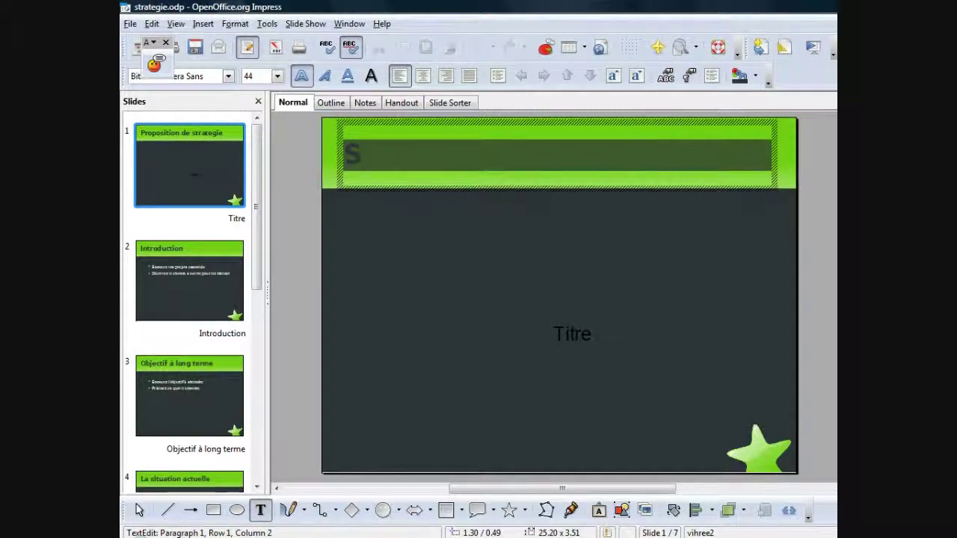
pyautogui.write('St')
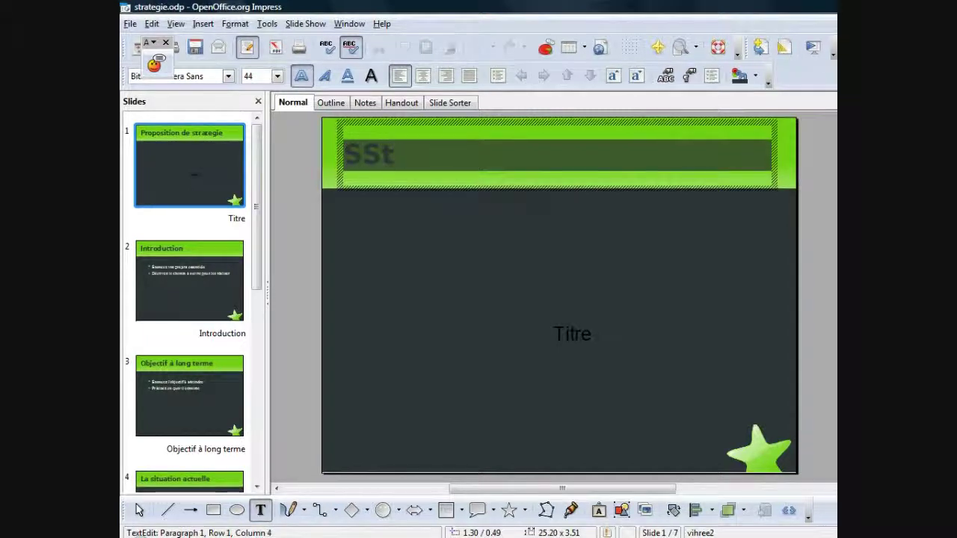
pyautogui.press('BackSpace')
pyautogui.press('BackSpace')
pyautogui.press('BackSpace')
pyautogui.write('Strate')
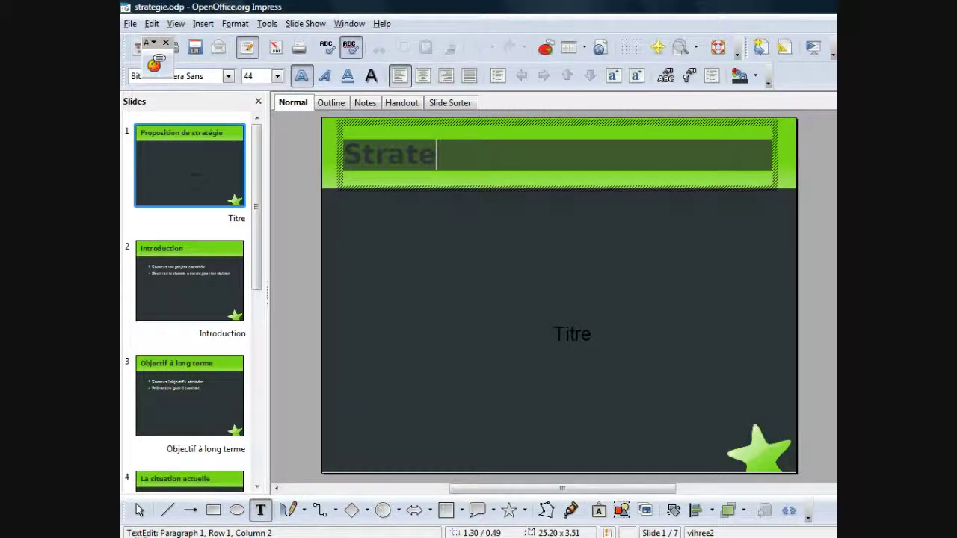
pyautogui.write('gic ide')
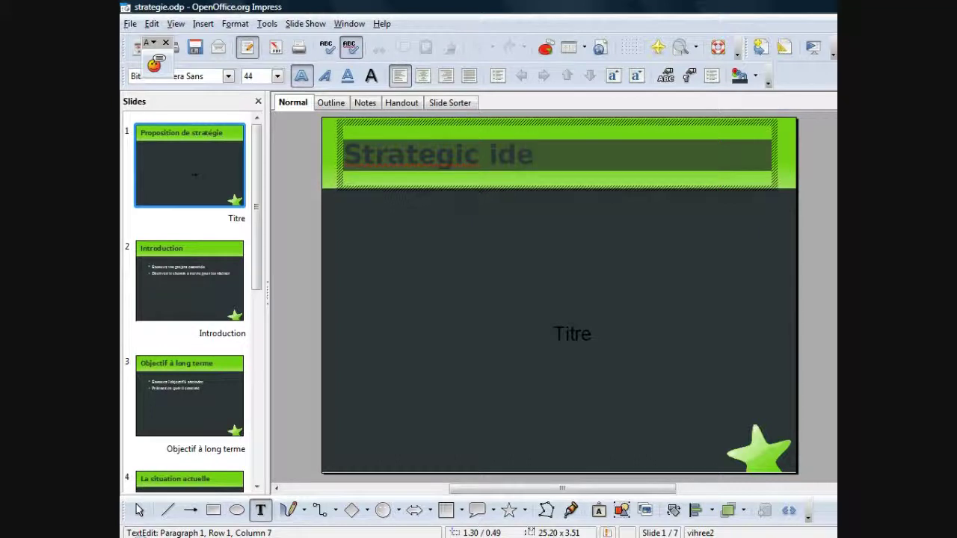
pyautogui.write('as')
# Set the language of the title "Strategic ideas" to English (Canada) in its character formatting and read it aloud.
pyautogui.hotkey('ctrl', 'a')
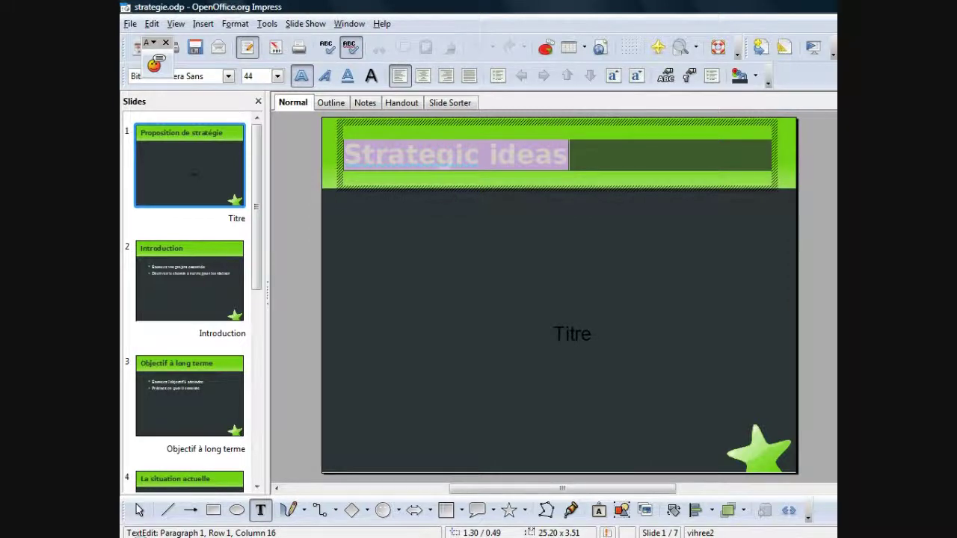
pyautogui.click(235, 23)
pyautogui.click(258, 61)
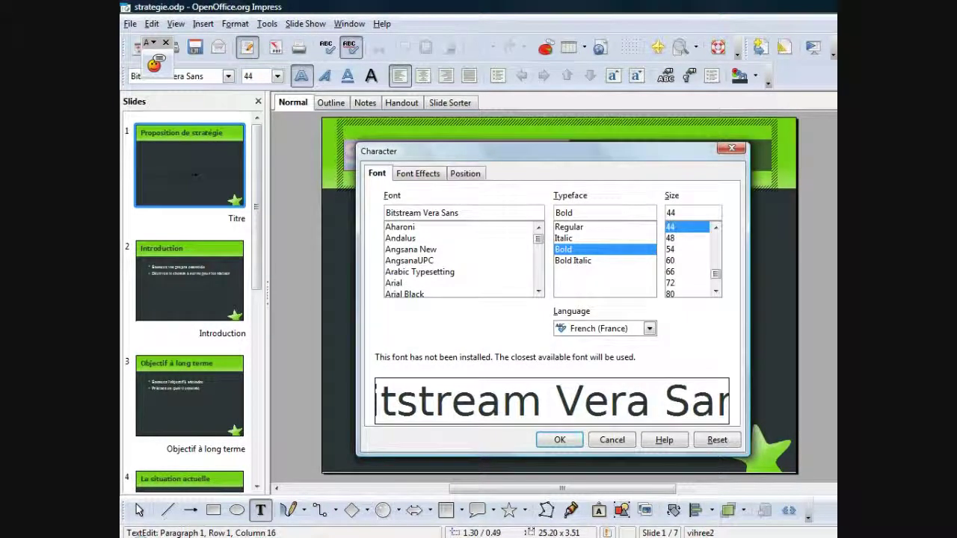
pyautogui.click(649, 328)
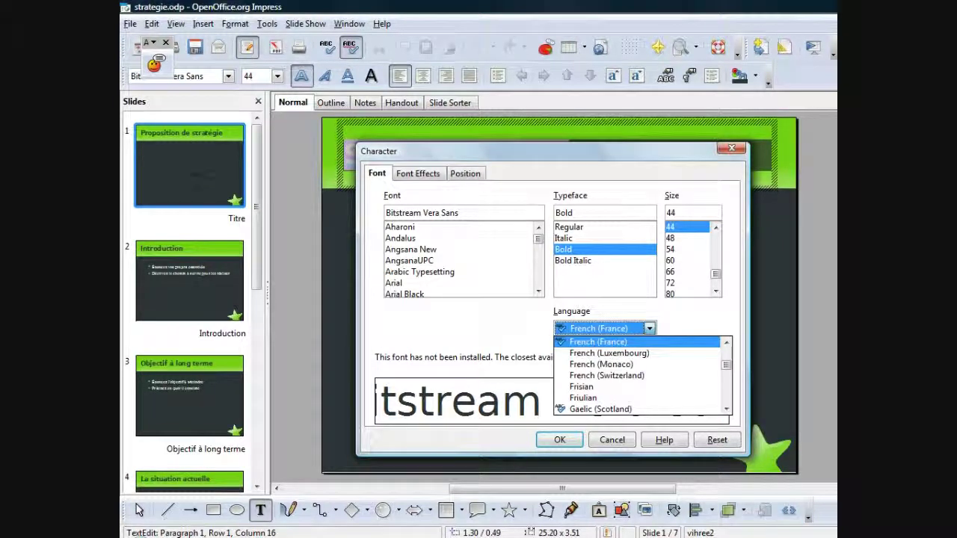
pyautogui.press('e')
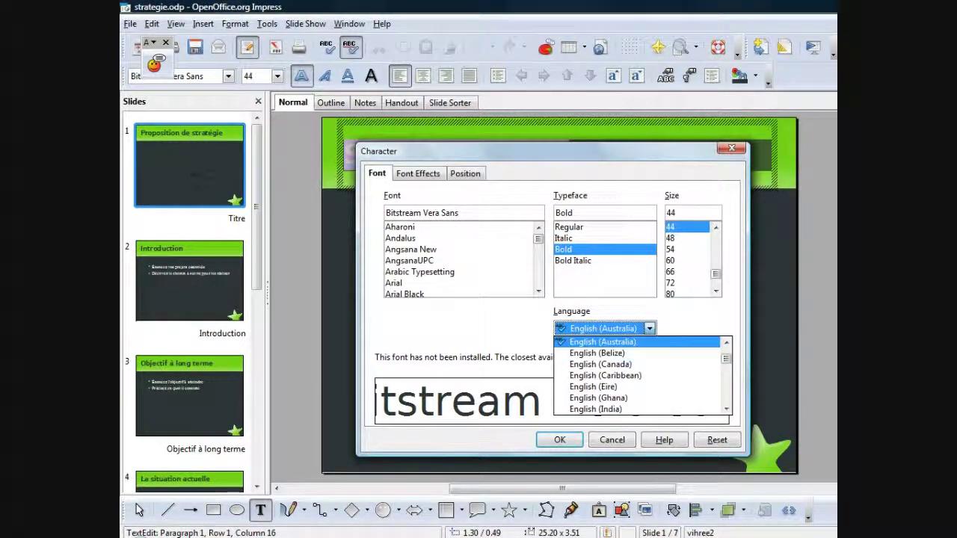
pyautogui.press('Return')
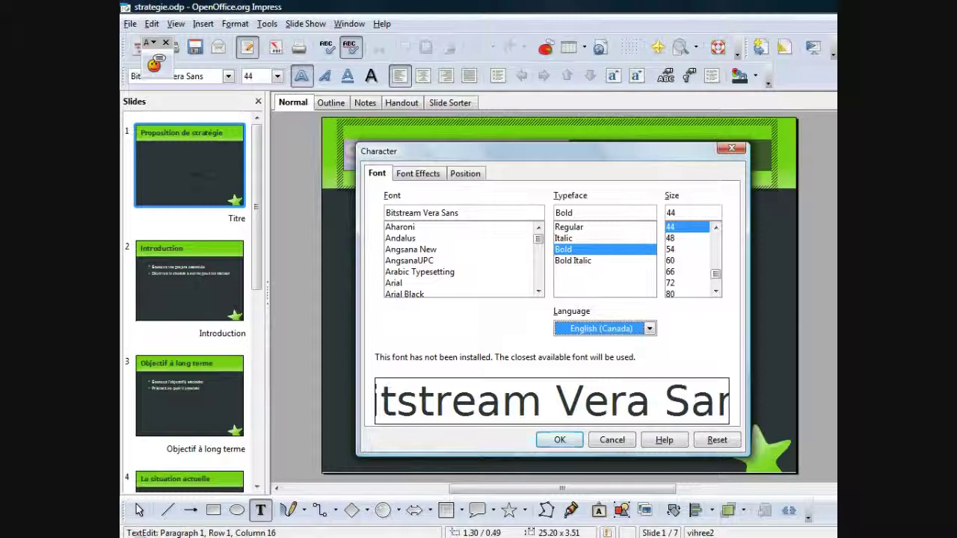
pyautogui.press('Return')
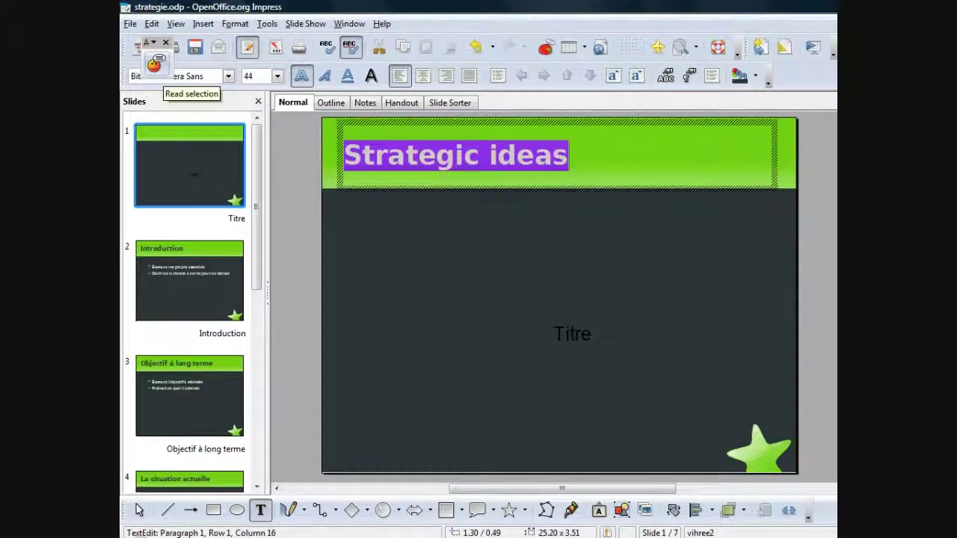
pyautogui.click(155, 63)
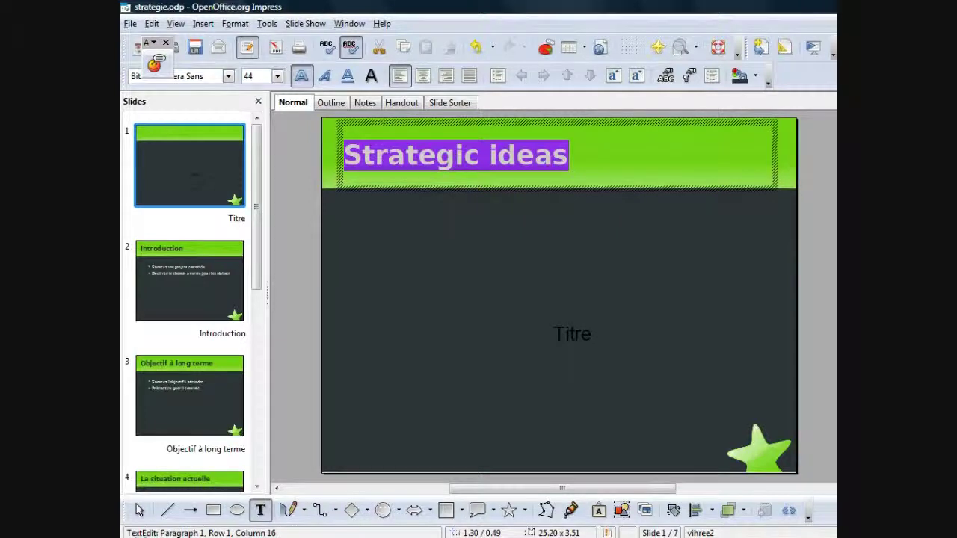
# Open the spreadsheet "Livre-topia" from the Downloads folder.
pyautogui.hotkey('alt', 'f')
pyautogui.press('Return')
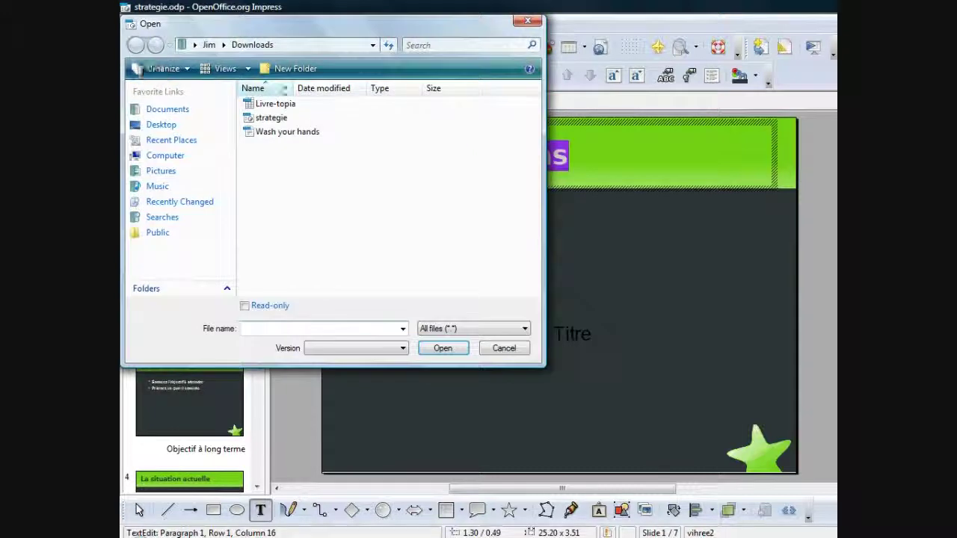
pyautogui.click(276, 103)
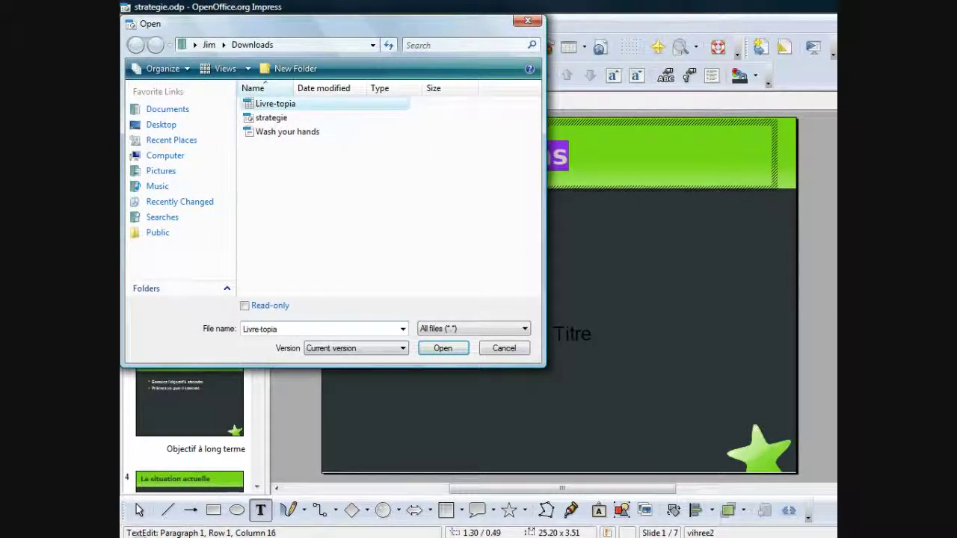
pyautogui.press('Return')
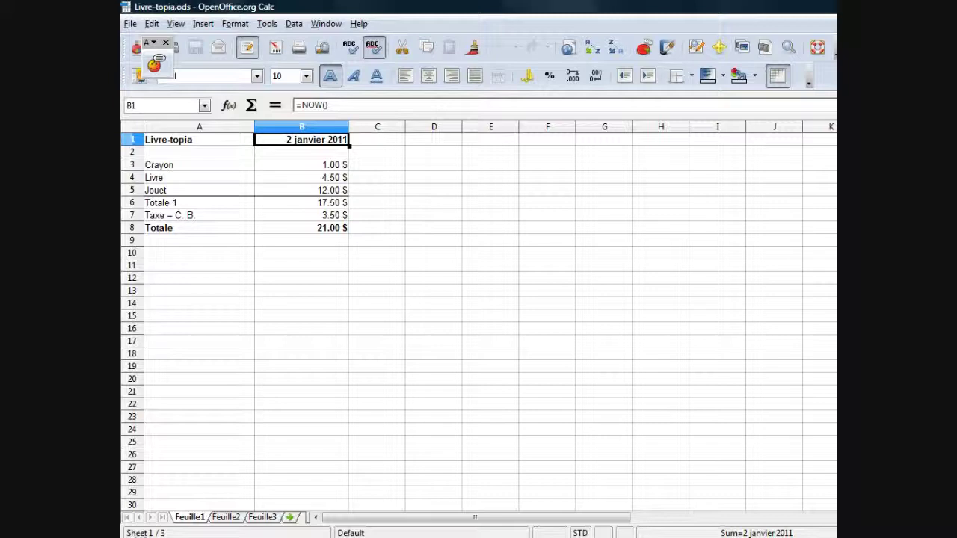
# Read the date in cell B1 and the grand total in cell B8 aloud with the Read Text extension.
pyautogui.click(154, 64)
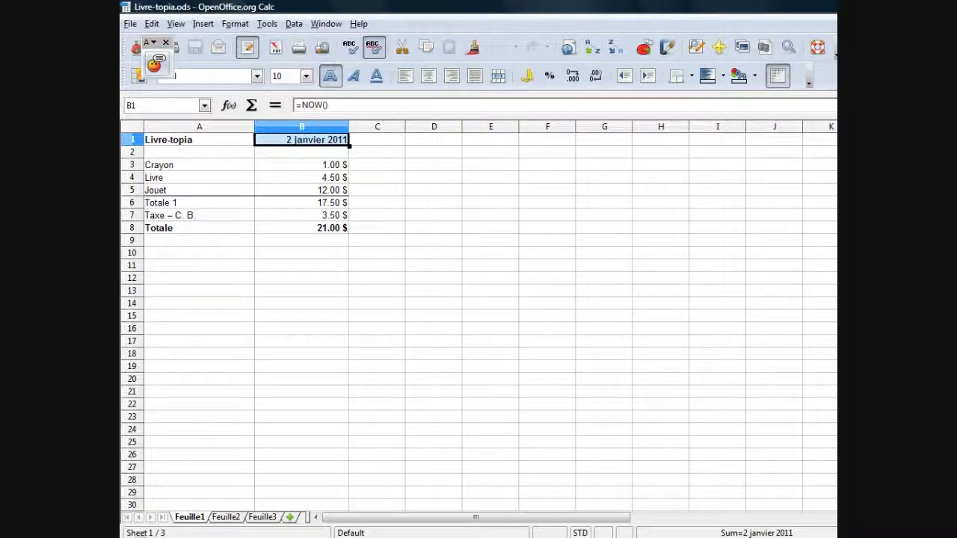
pyautogui.click(301, 227)
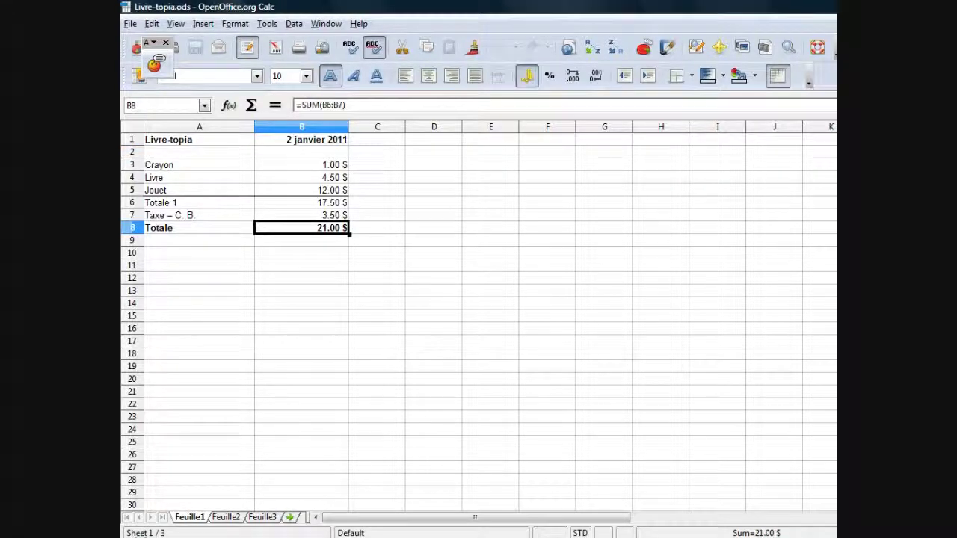
pyautogui.click(155, 64)
# Set the character language of the total formula in cell B8 to English (Canada) and read the cell aloud.
pyautogui.press('F2')
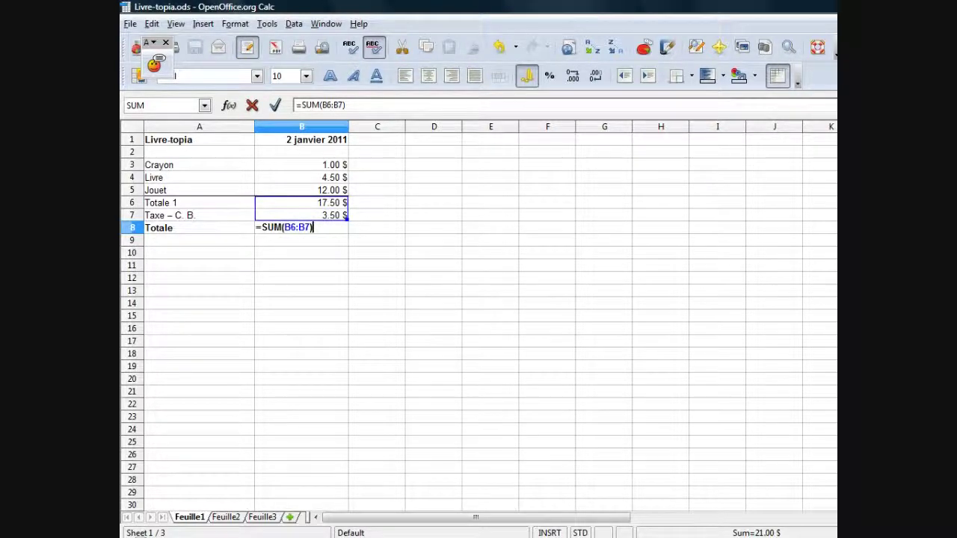
pyautogui.moveTo(314, 227); pyautogui.dragTo(262, 227)
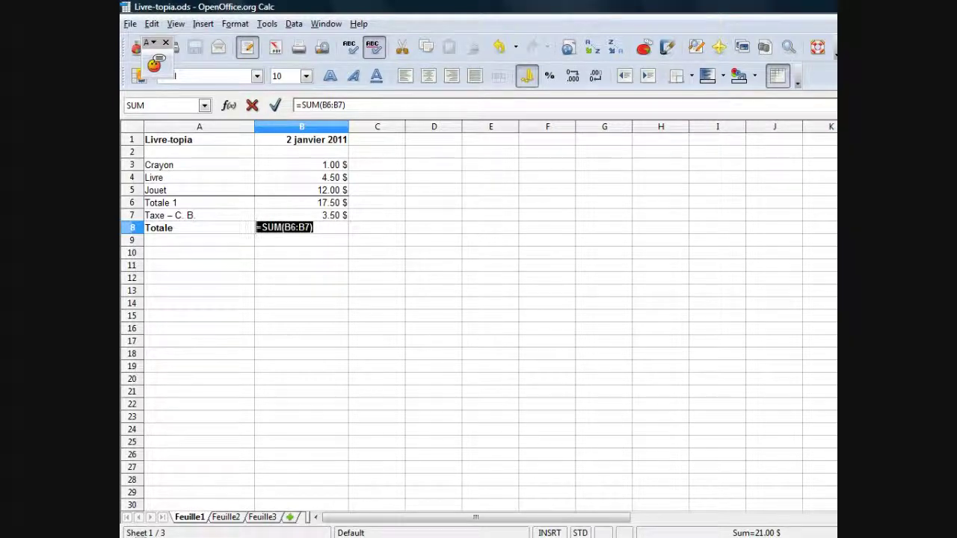
pyautogui.hotkey('alt', 'o')
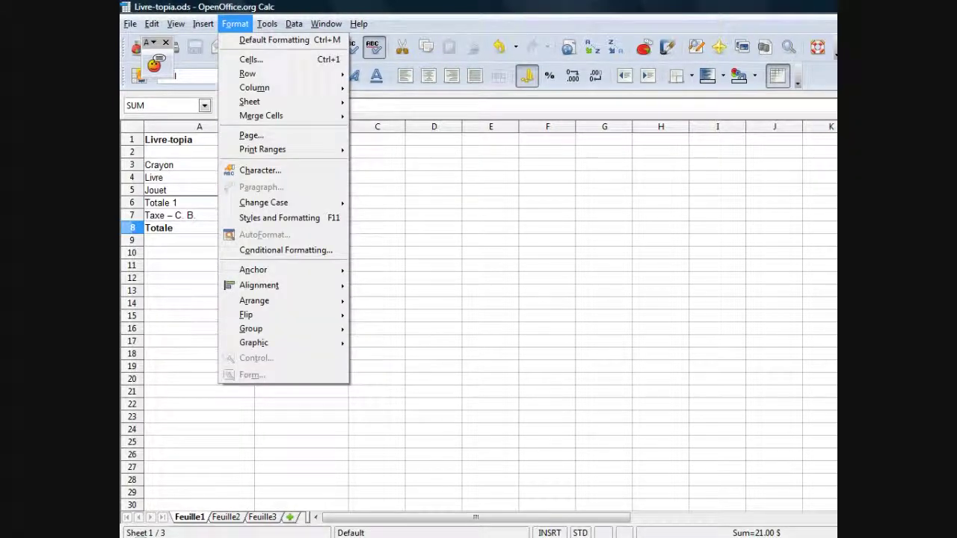
pyautogui.click(260, 170)
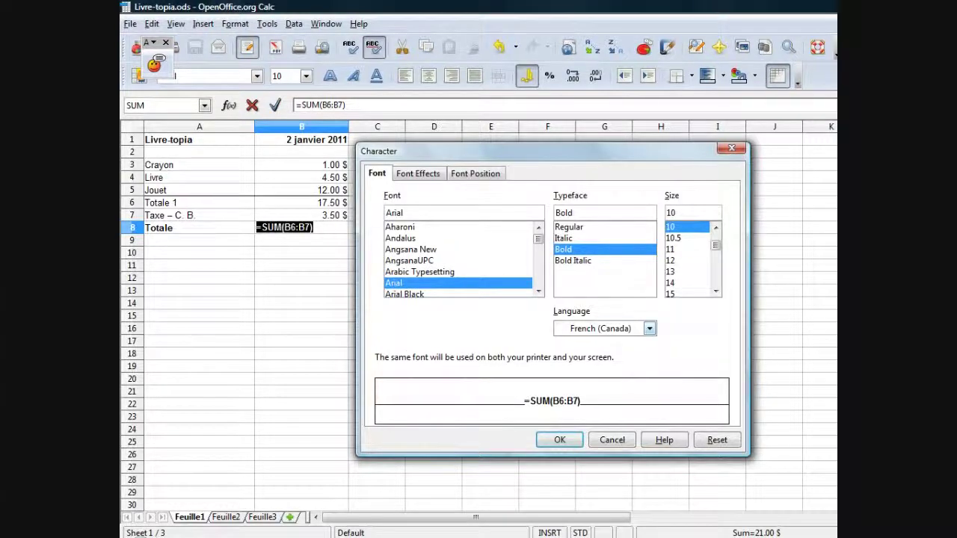
pyautogui.click(649, 328)
pyautogui.press('e')
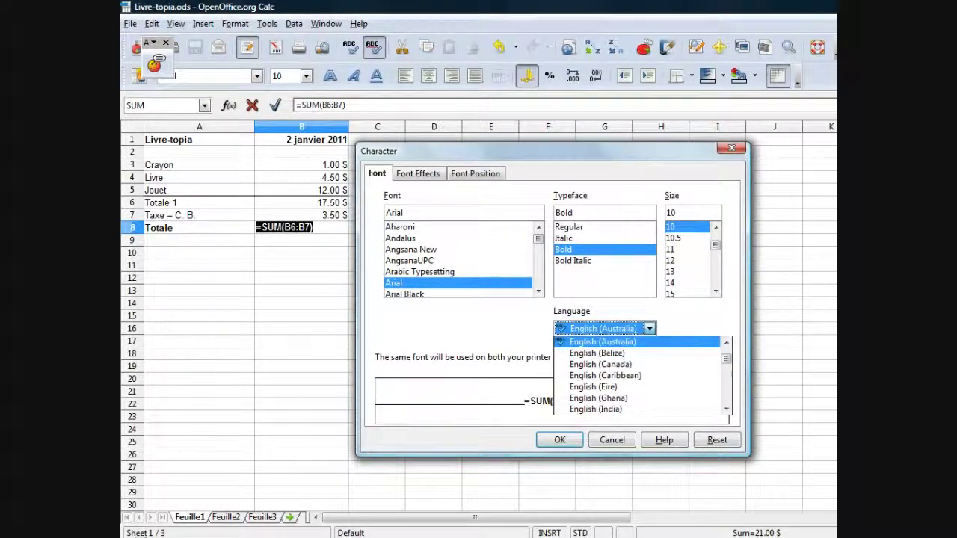
pyautogui.press('Down')
pyautogui.press('Down')
pyautogui.press('Return')
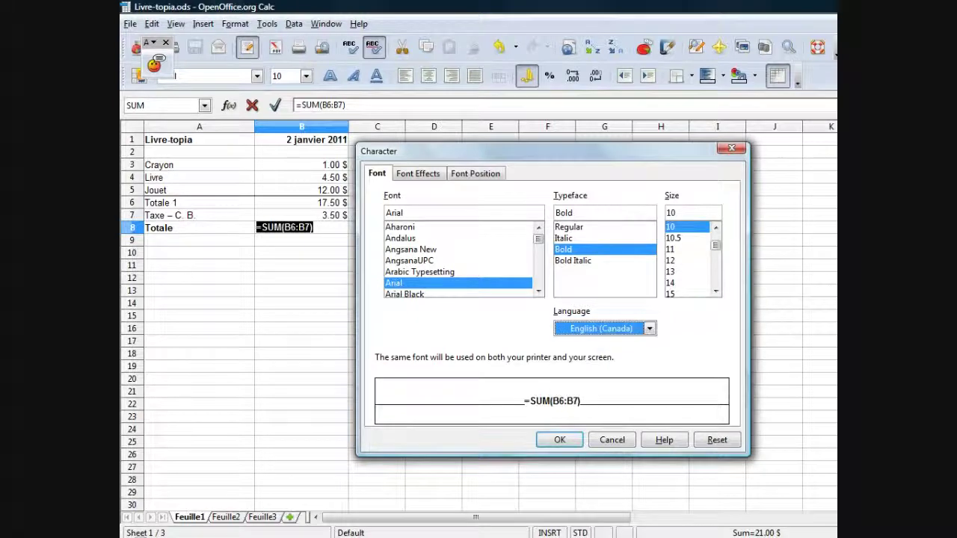
pyautogui.press('Return')
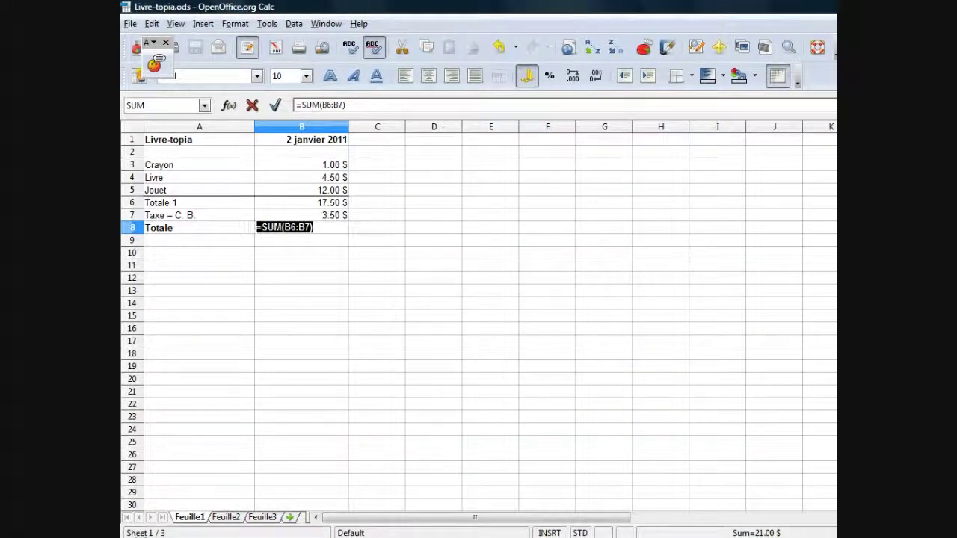
pyautogui.click(318, 227)
pyautogui.press('Return')
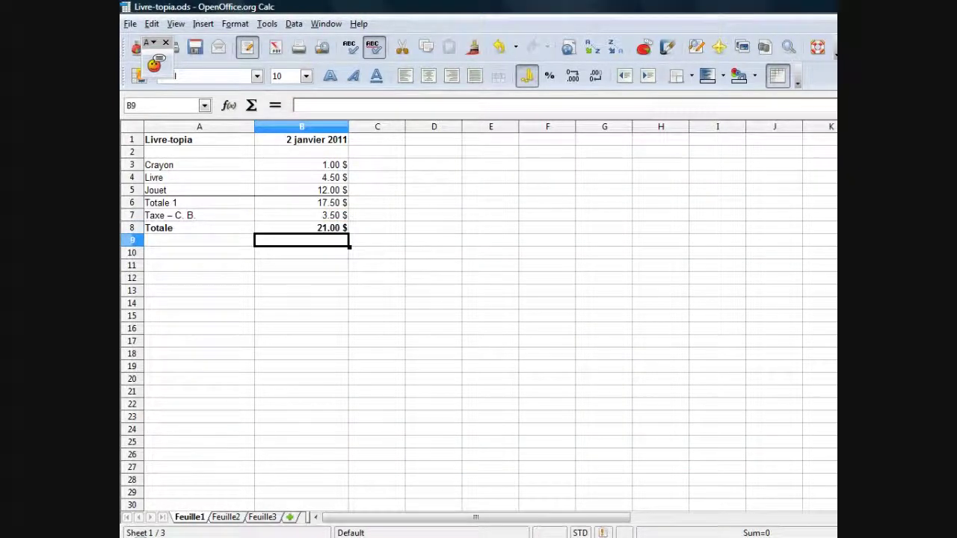
pyautogui.press('Up')
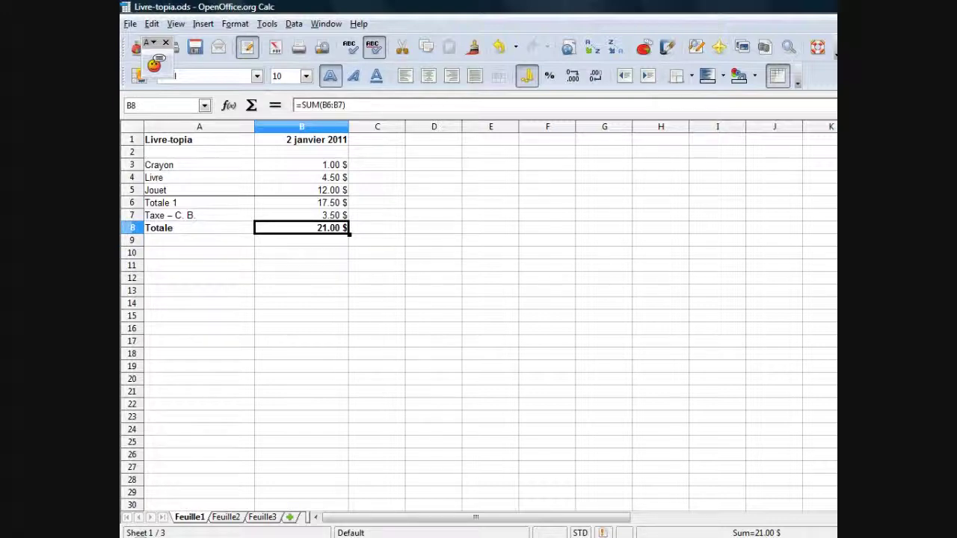
pyautogui.click(155, 64)
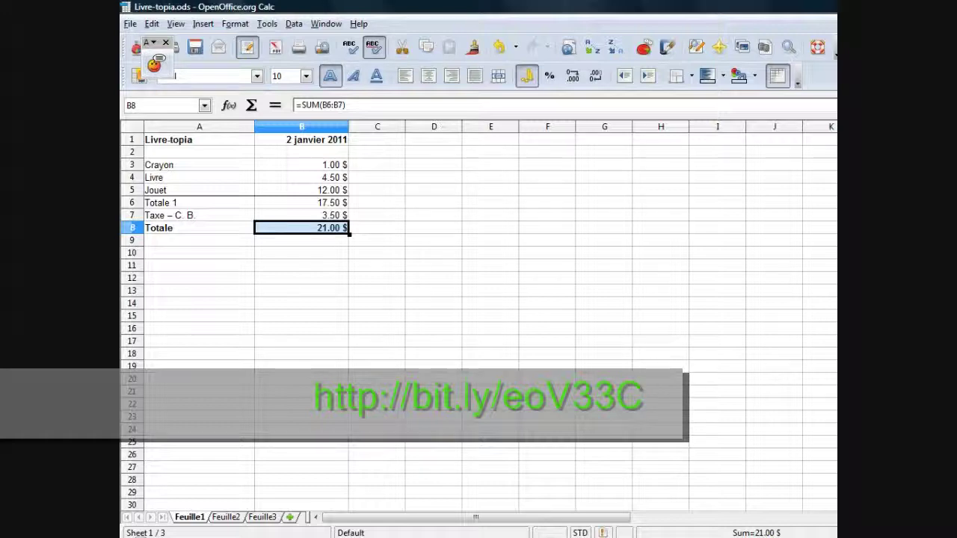
# Switch to the untitled Writer document and add the paragraph "Thanks for watching !" below "Bienvenue!".
pyautogui.click(401, 536)
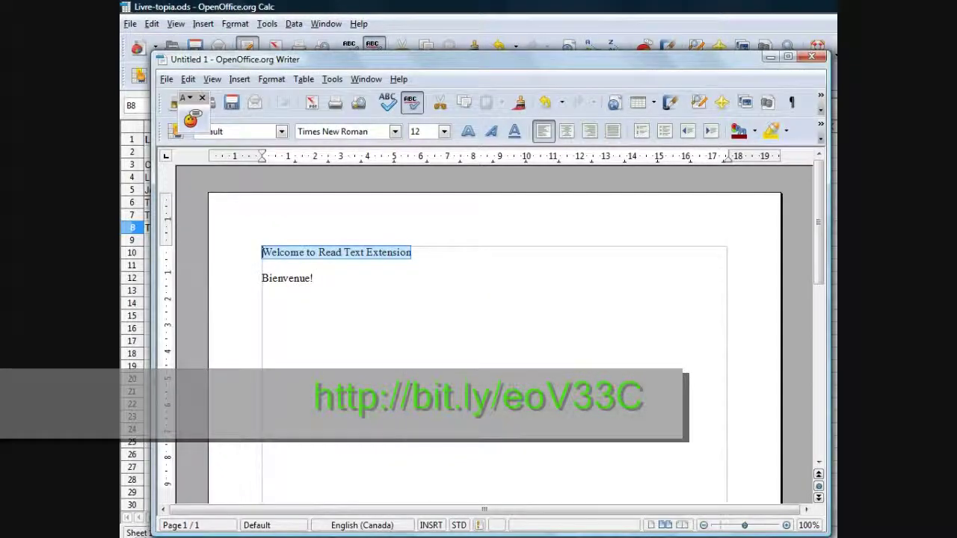
pyautogui.click(314, 278)
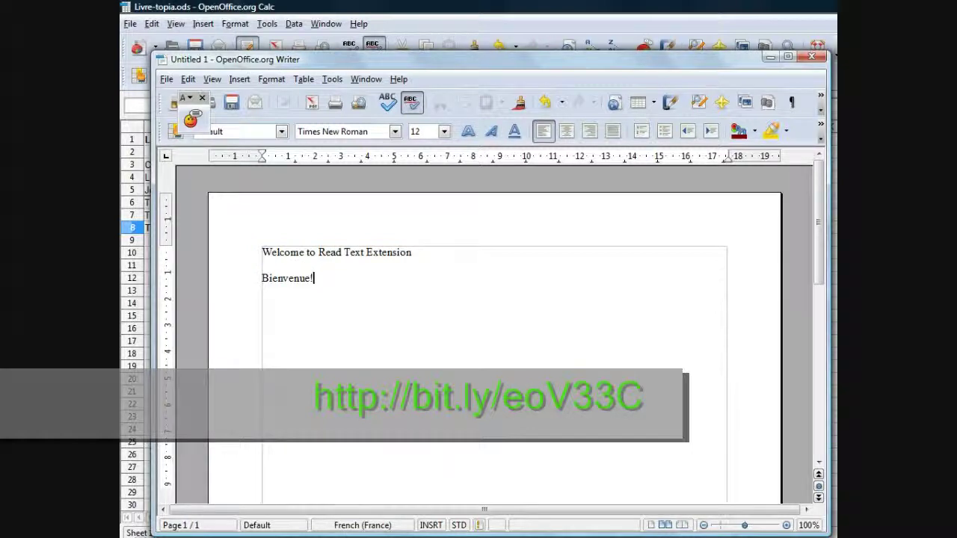
pyautogui.press('Return')
pyautogui.write('Thanks for wat')
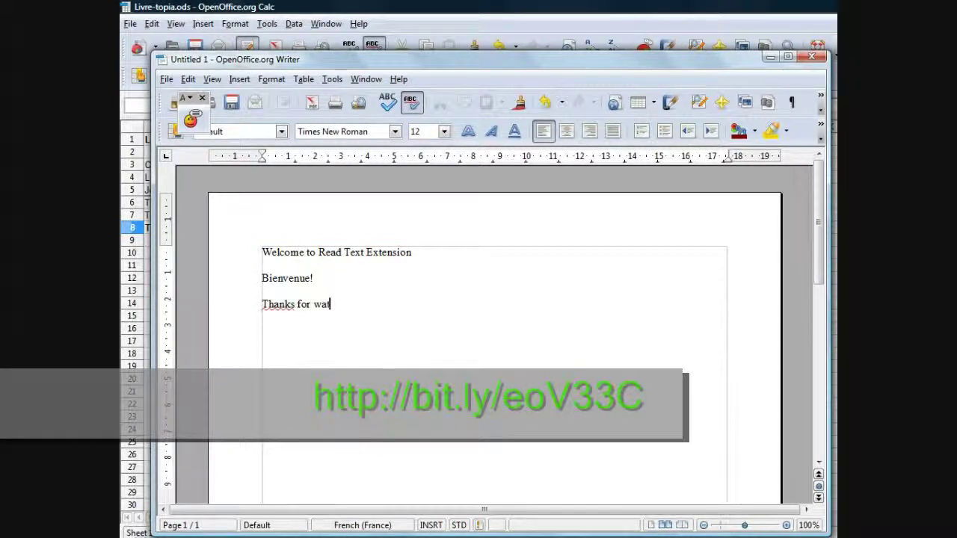
pyautogui.write('ching !')
# Set the language of the text "Thanks for watching !" to English (Canada).
pyautogui.moveTo(360, 304); pyautogui.dragTo(261, 304)
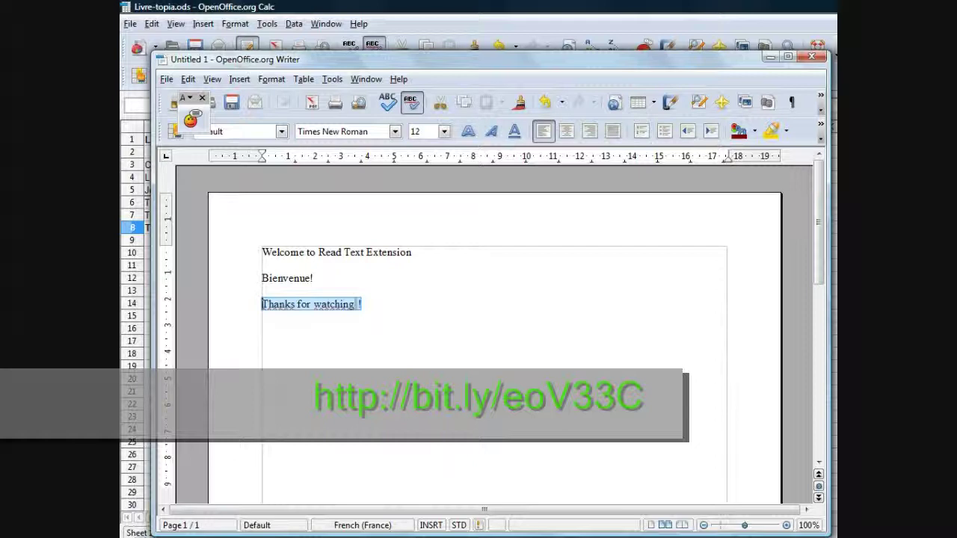
pyautogui.click(388, 524)
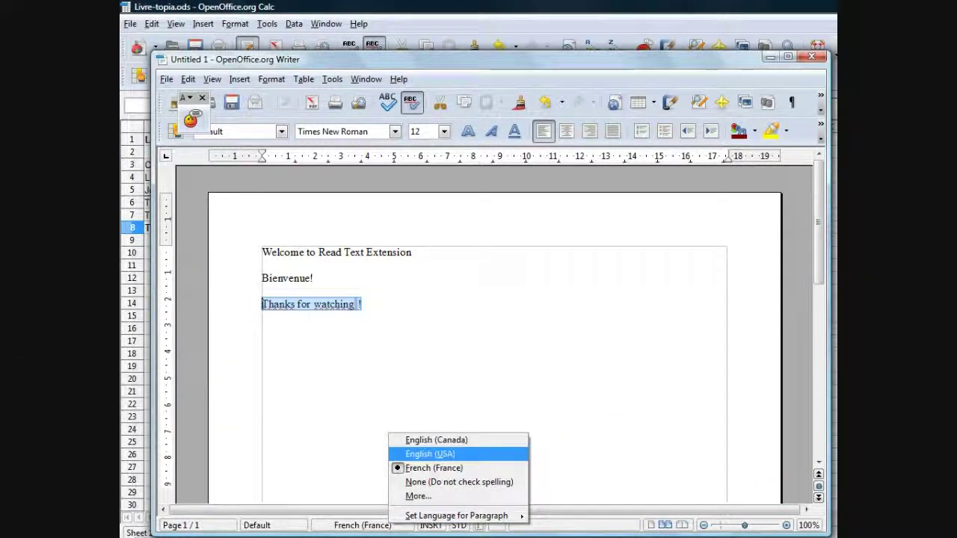
pyautogui.click(436, 439)
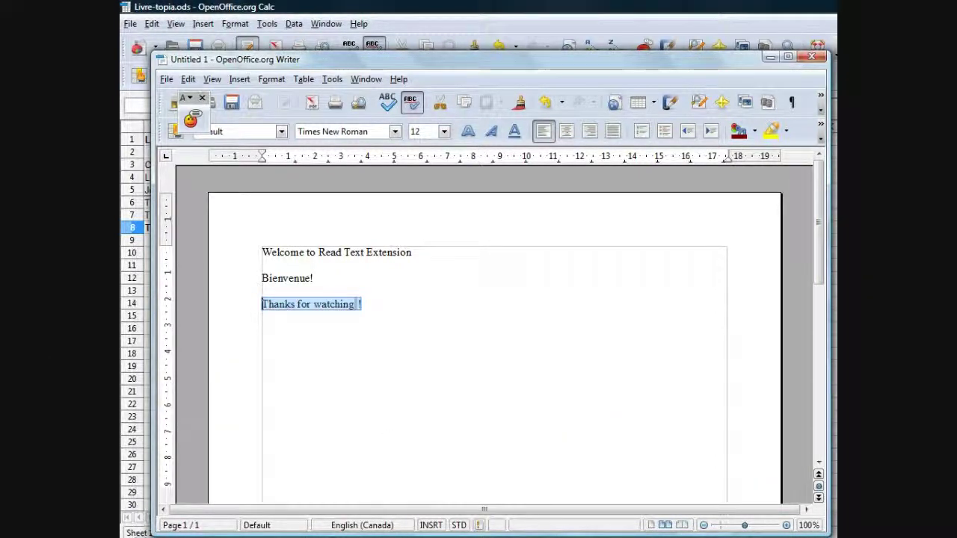